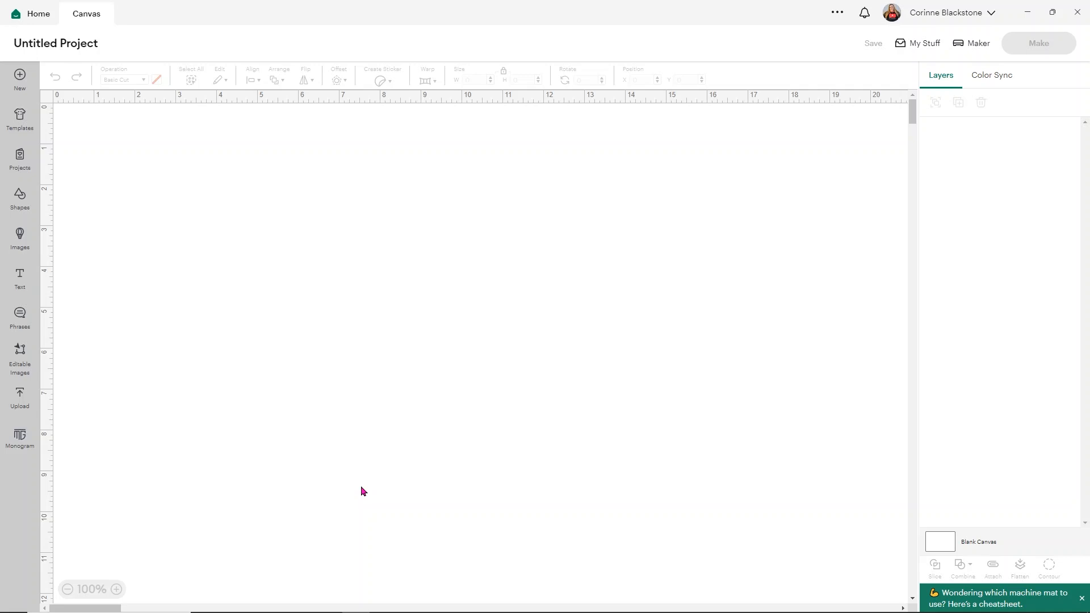
Add a text object reading "90'S" on the first line and "BABY" on the second
left_click(17, 288)
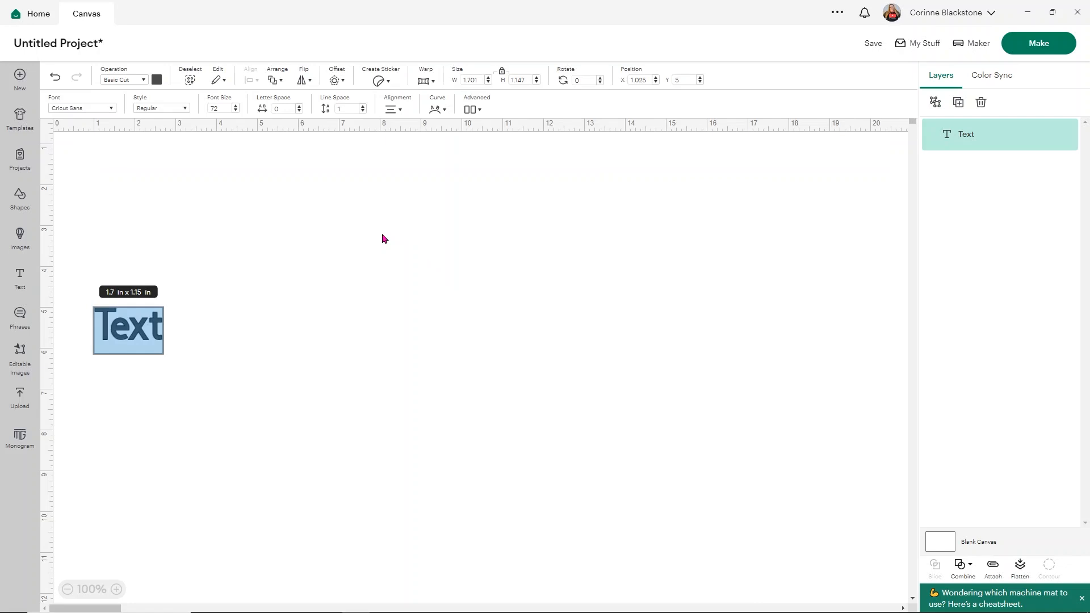
type("90's")
key("BackSpace")
type("S")
key("Return")
type("BABY")
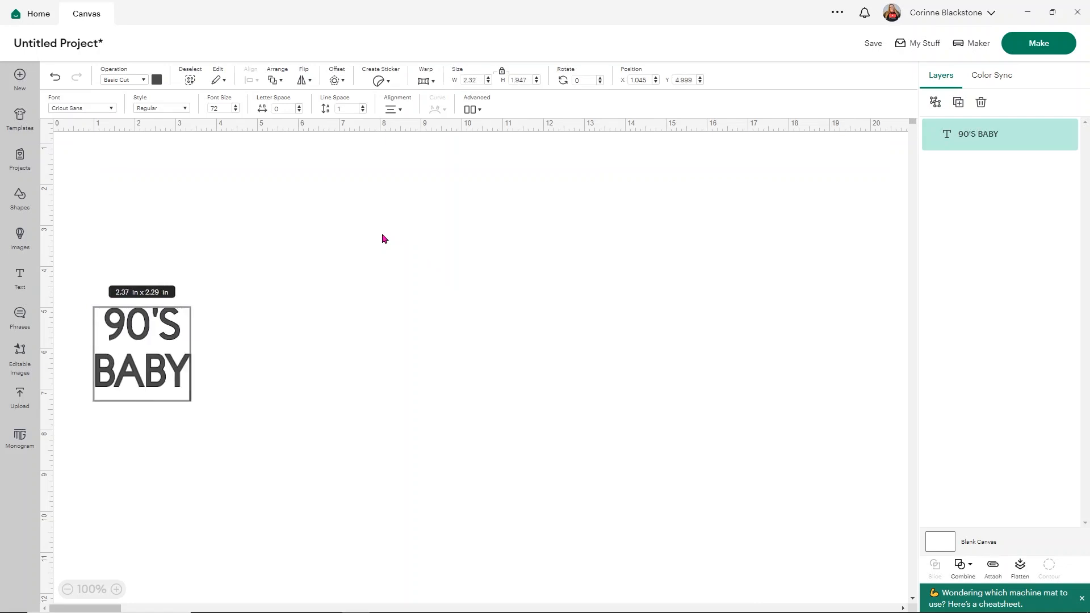
Move the 90'S BABY text across the canvas and enlarge it to about 7.19 by 6.04 in
left_click(245, 249)
left_click_drag(133, 327, 745, 219)
left_click_drag(673, 334, 692, 454)
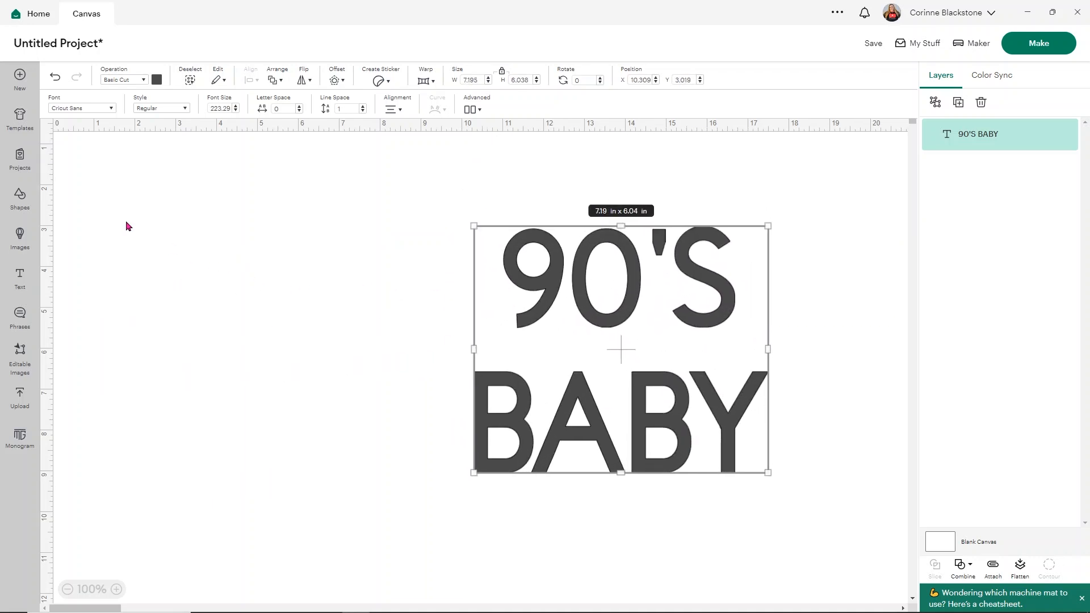
Set the text's font to the system font Impact and reposition it at about X 6.53, Y 2.92 in
left_click(109, 108)
left_click_drag(673, 149, 323, 160)
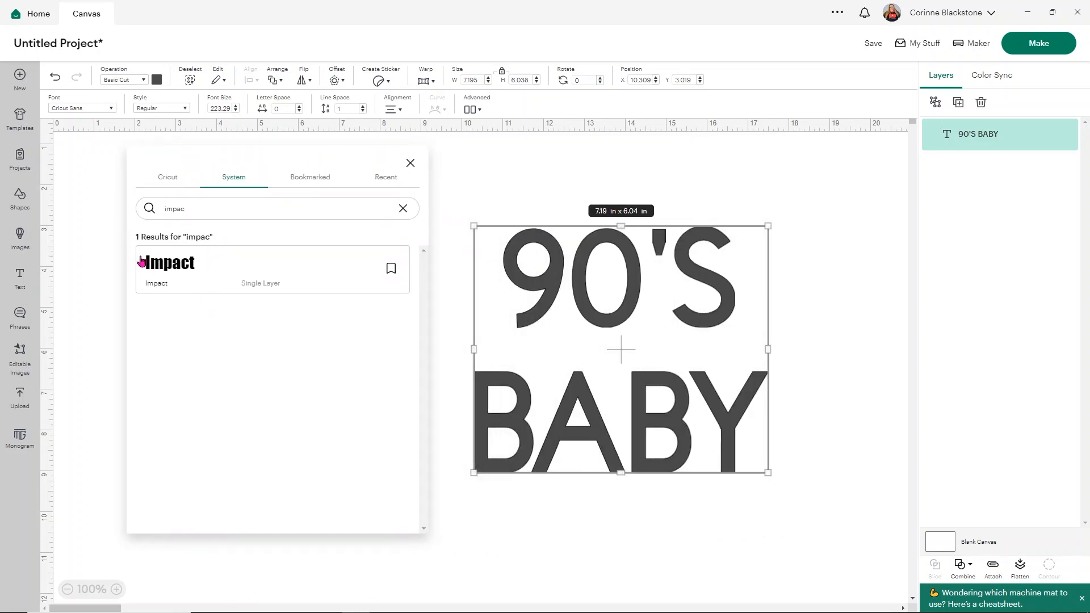
left_click_drag(187, 214, 155, 218)
key("BackSpace")
type("im")
left_click(185, 265)
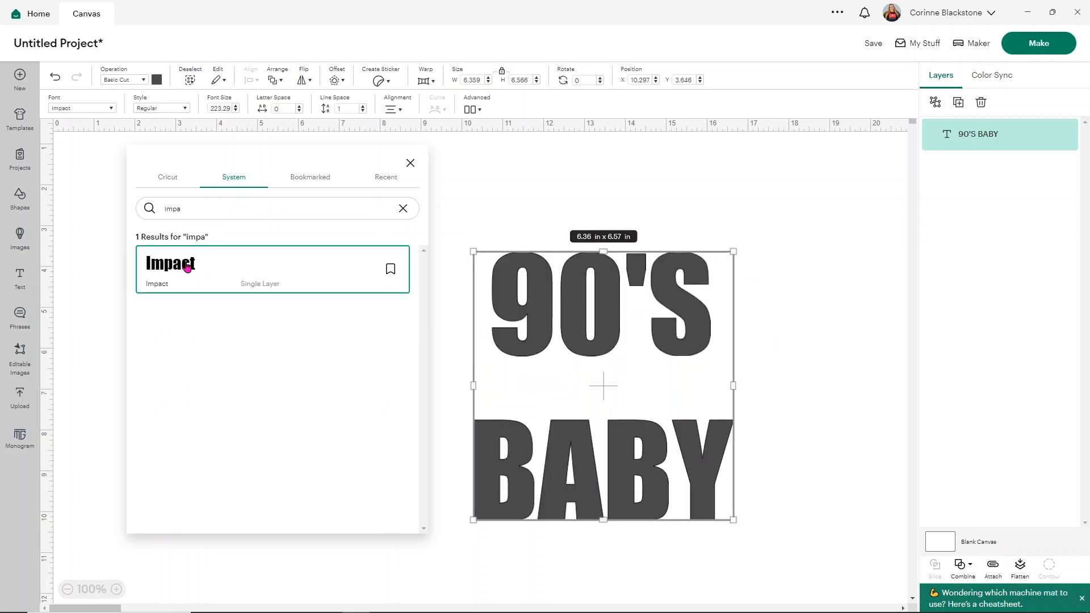
left_click(458, 186)
left_click_drag(592, 330, 439, 303)
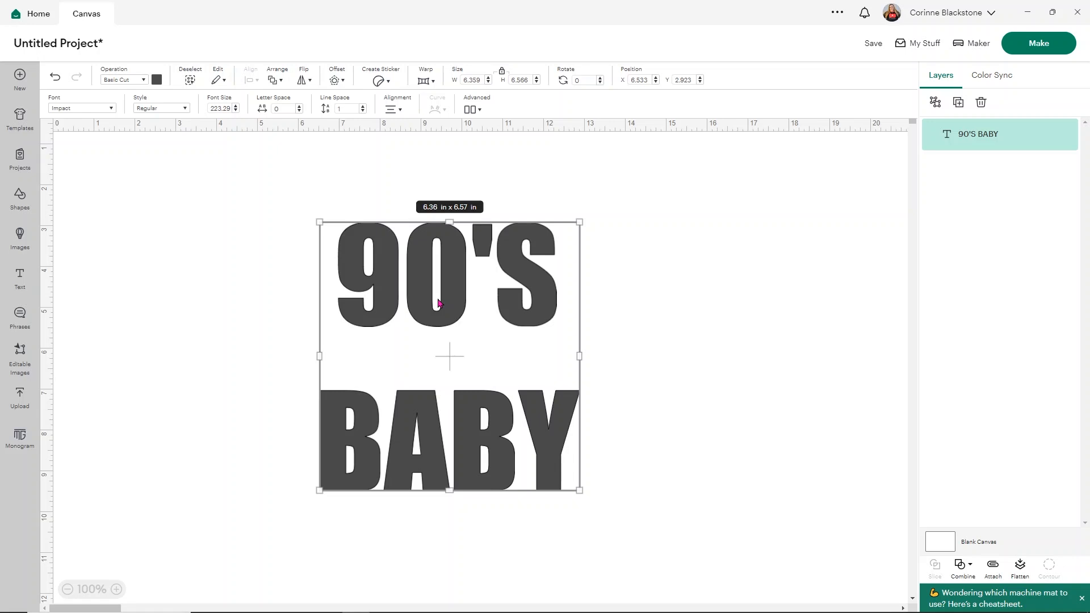
Ungroup the text to lines and move BABY up so it sits just beneath 90'S
left_click(472, 109)
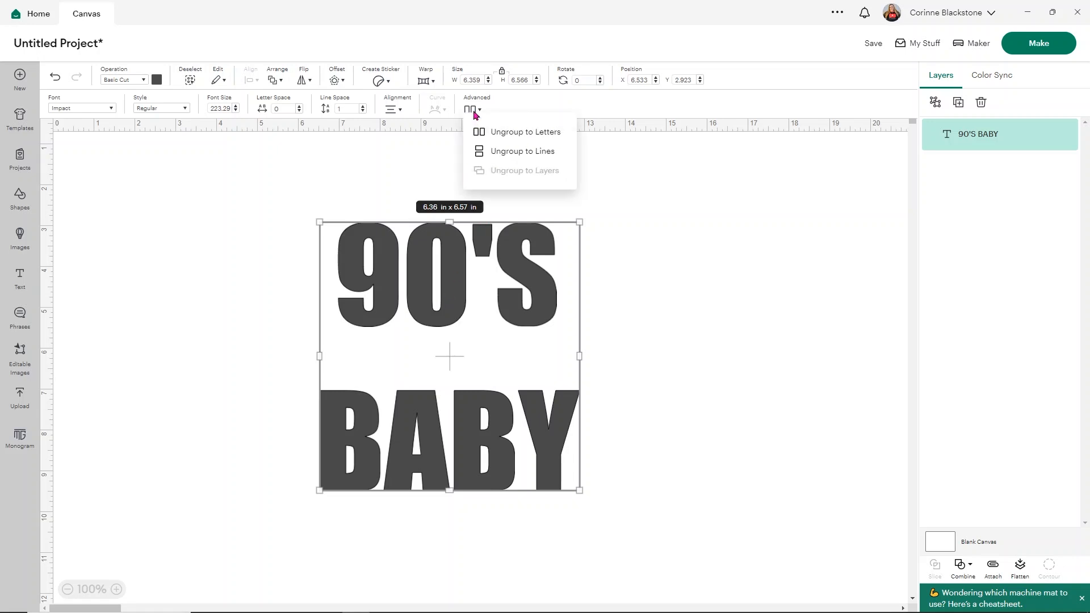
left_click(507, 152)
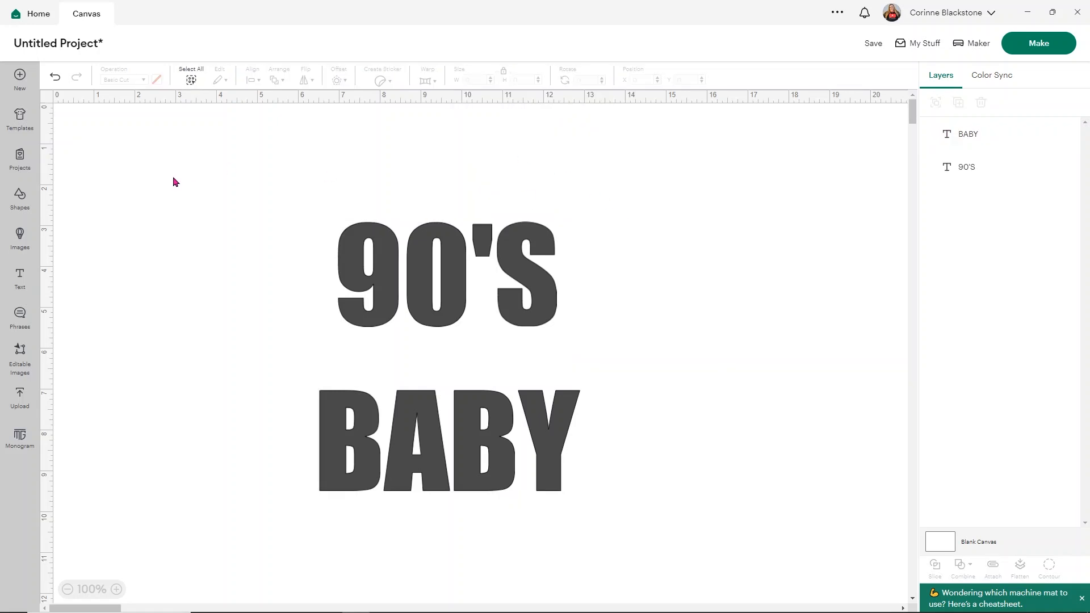
left_click(353, 249)
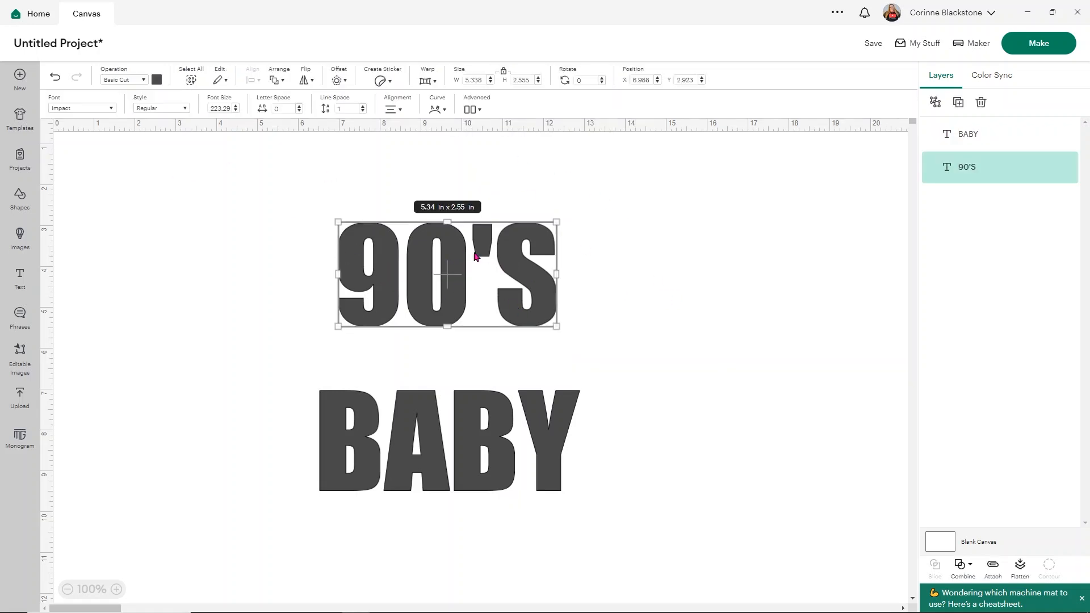
left_click_drag(492, 420, 491, 367)
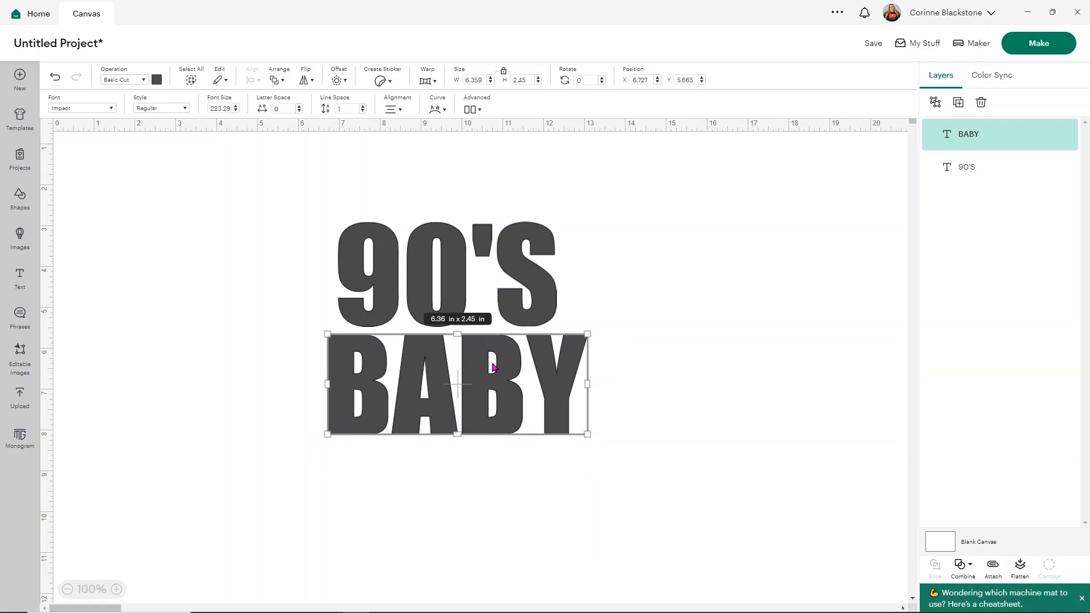
left_click(231, 293)
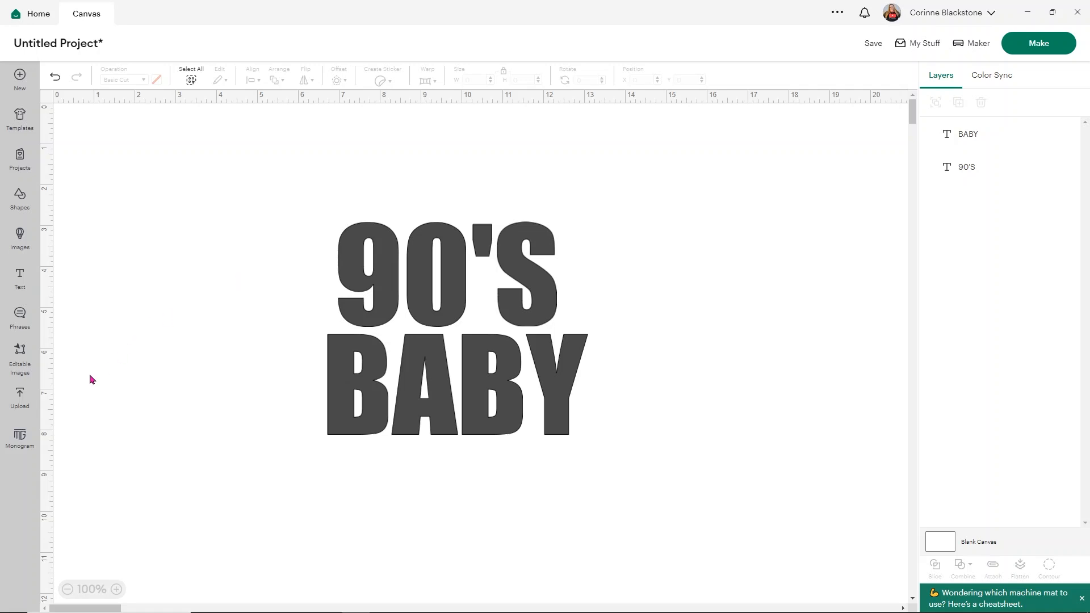
Delete the existing Lisa-Frank-Stickers-23 image from the recent uploads
left_click(20, 395)
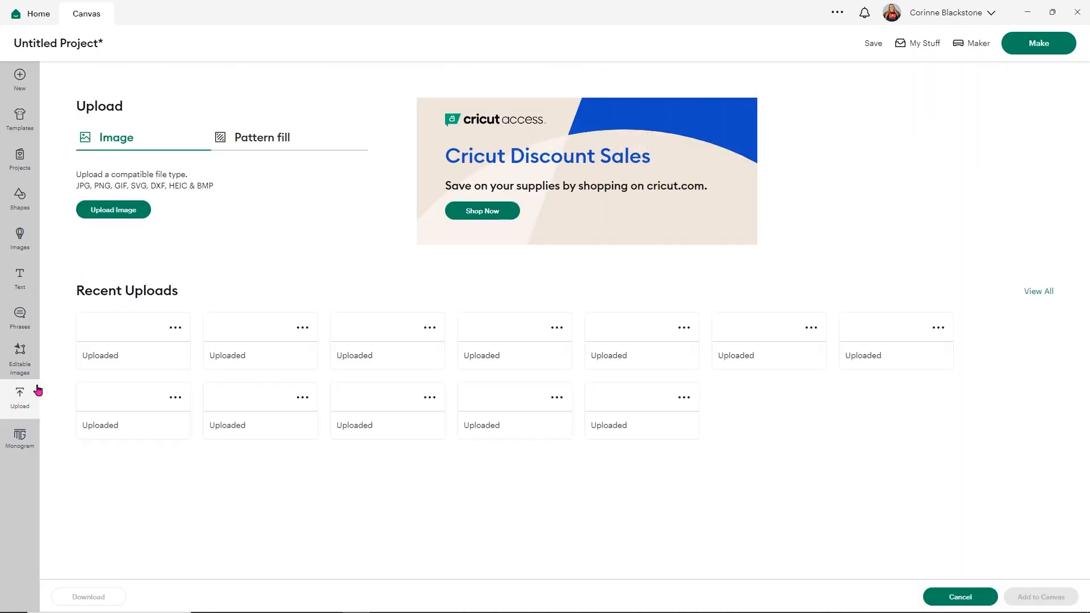
left_click(176, 327)
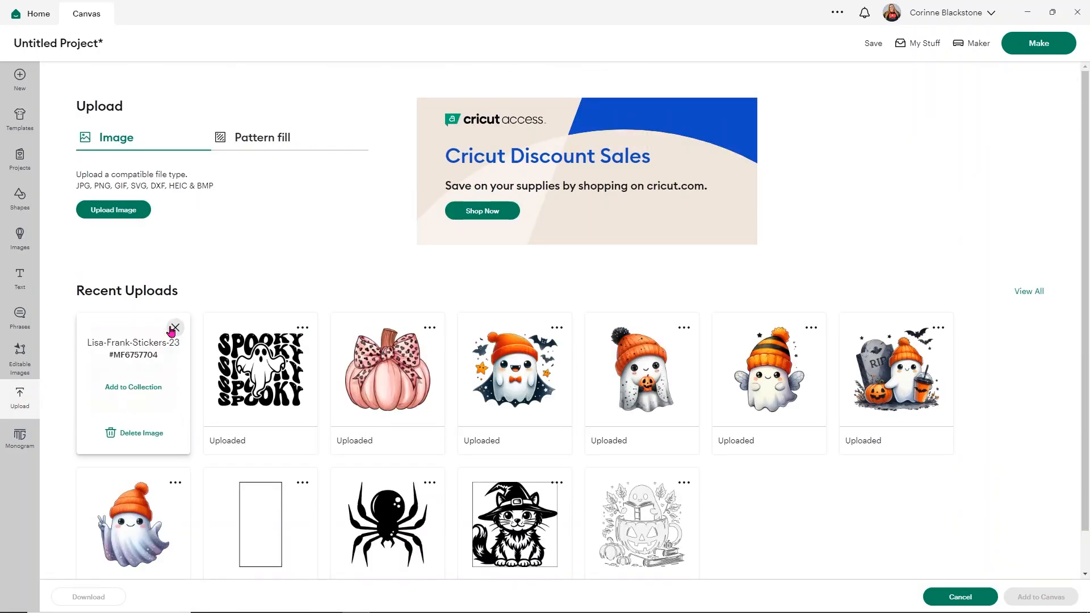
left_click(138, 433)
left_click(573, 368)
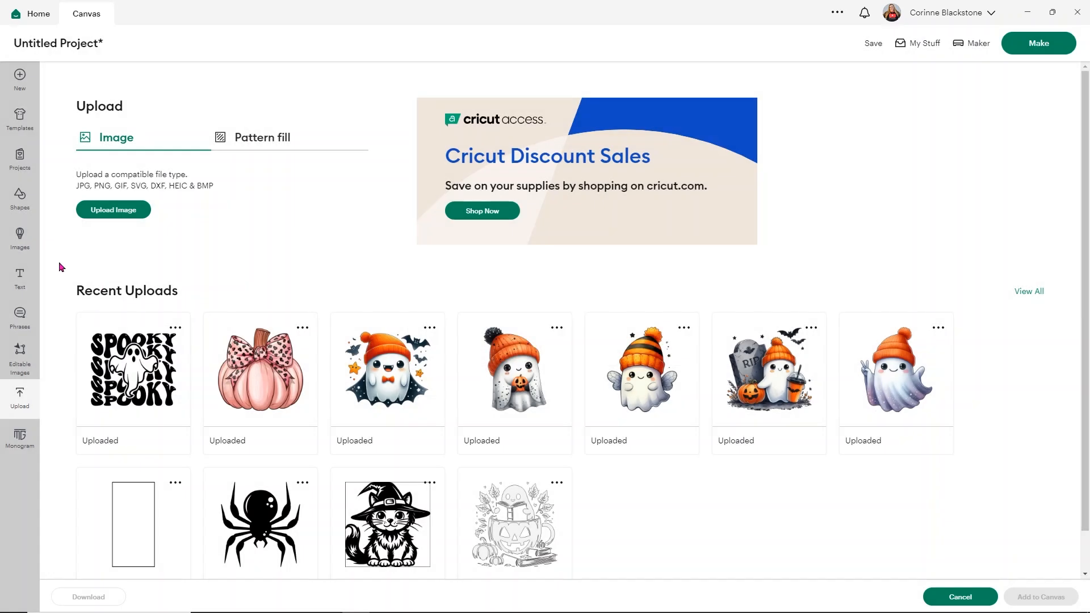
Upload the Lisa-Frank-Stickers-23 file as a Flat Graphic without removing its background and add it to the canvas
left_click(115, 210)
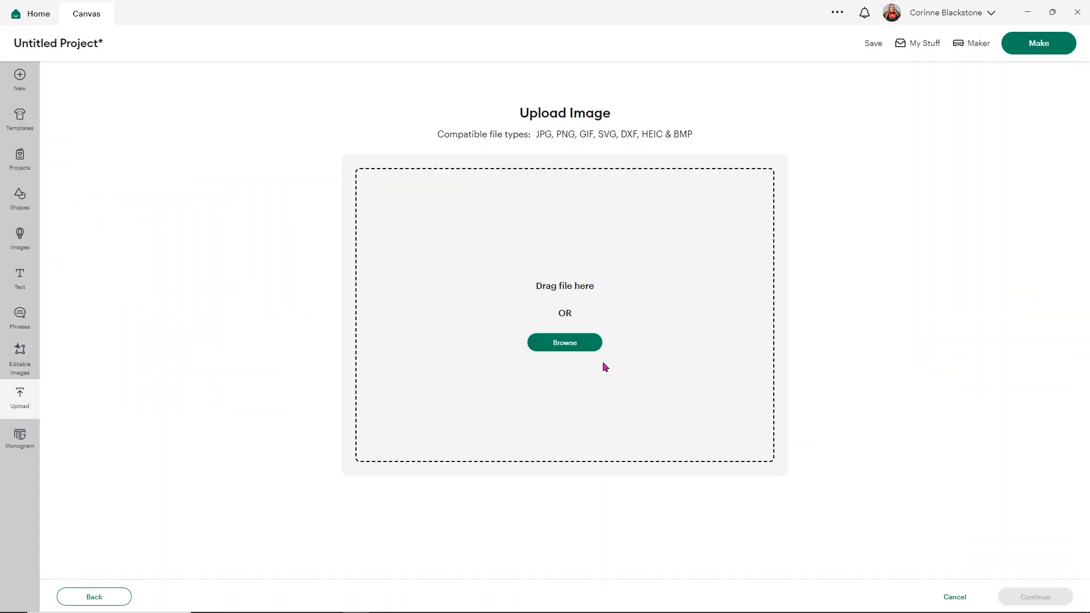
left_click(582, 342)
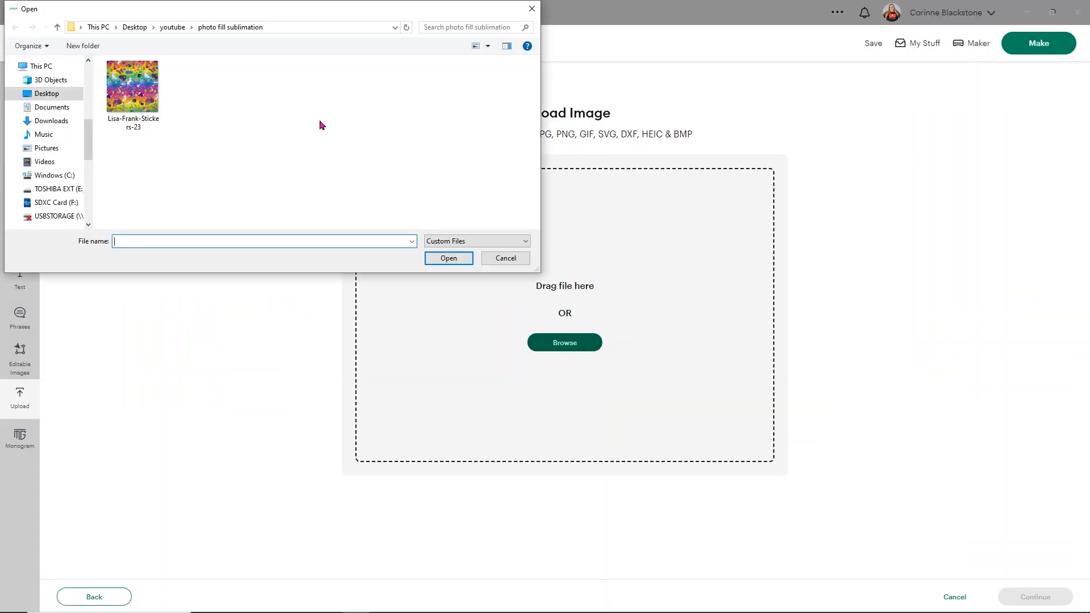
double_click(129, 82)
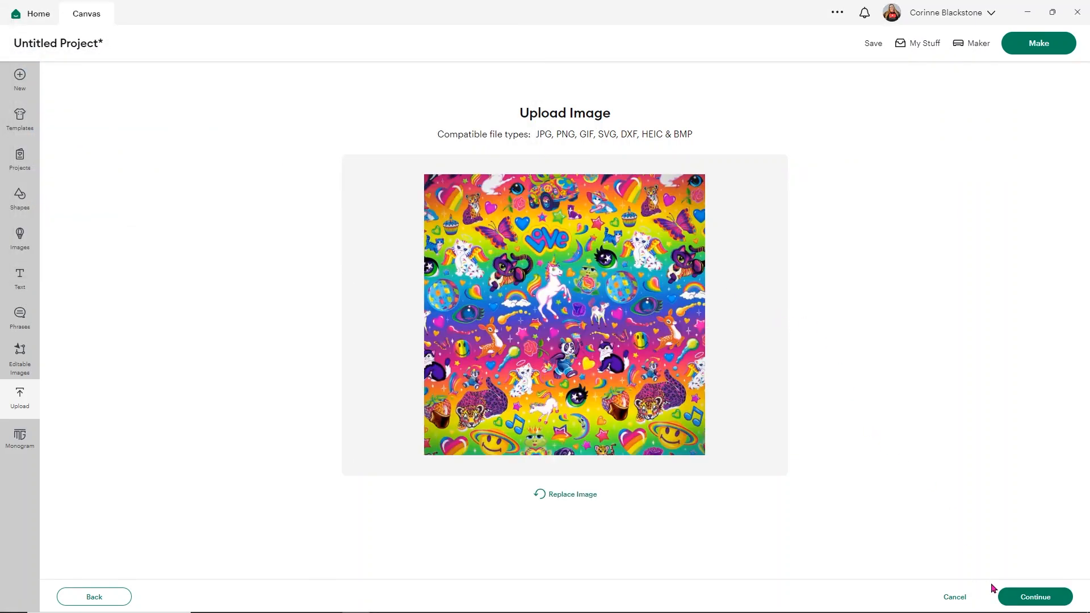
left_click(1036, 597)
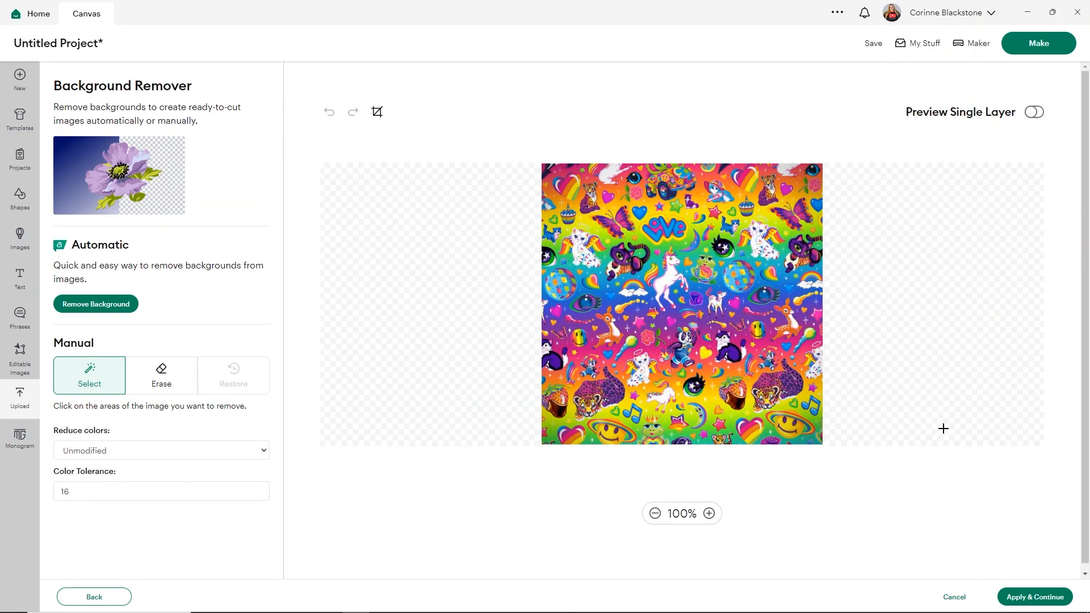
left_click(1024, 596)
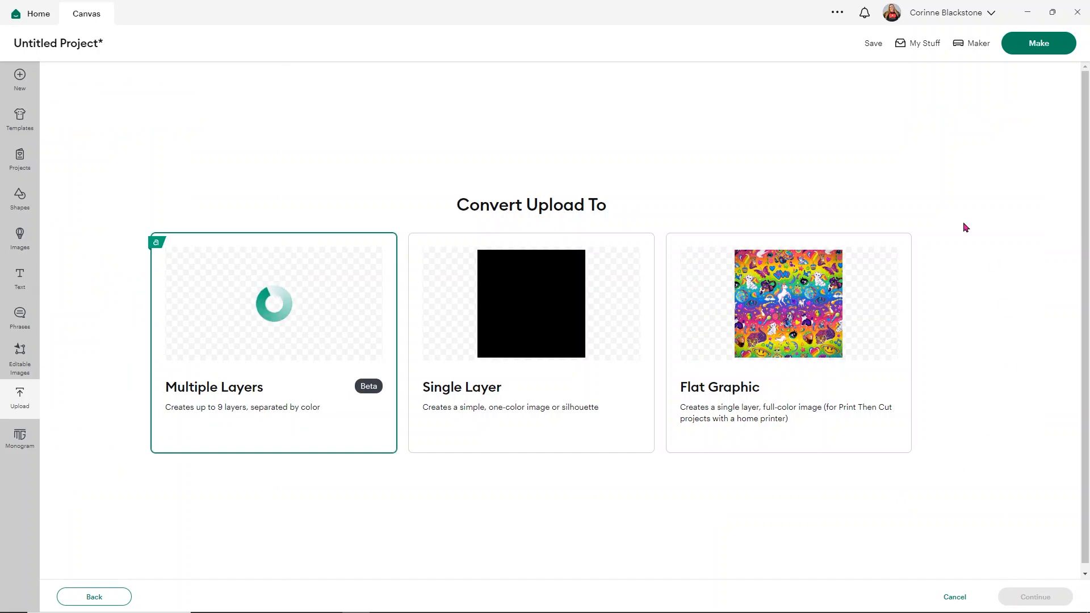
left_click(768, 307)
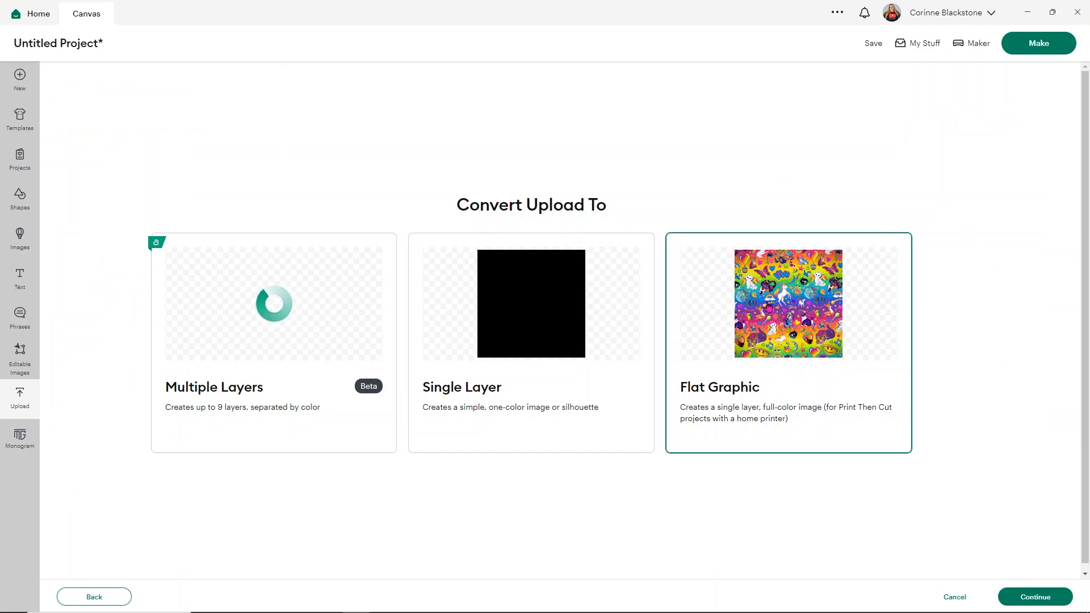
left_click(1037, 596)
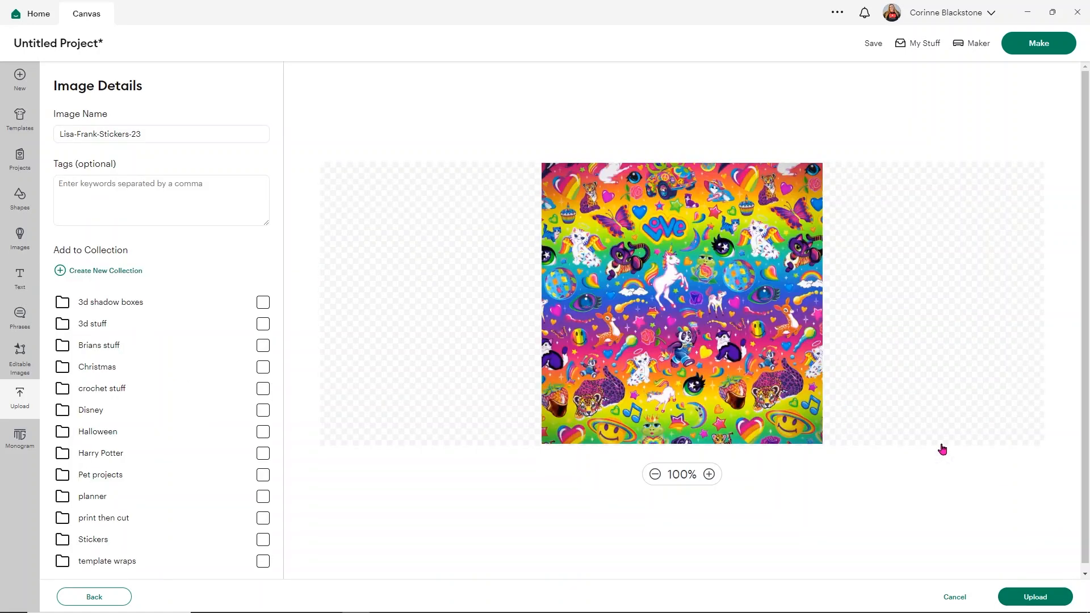
left_click(1042, 596)
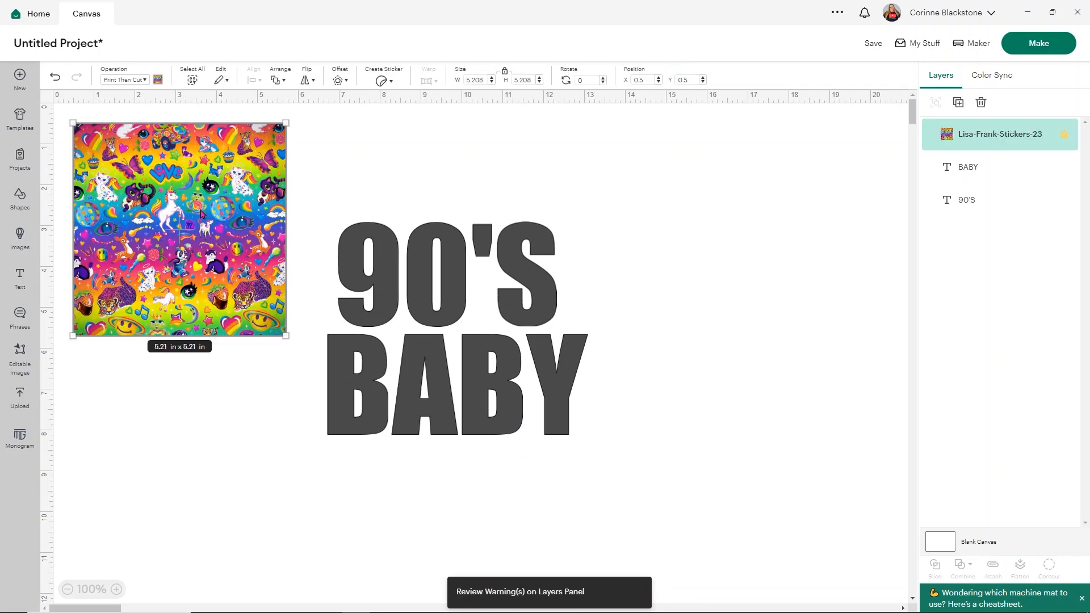
Place the pattern image over both words at about 6.64 in square and make it the bottom layer
left_click_drag(203, 214, 453, 305)
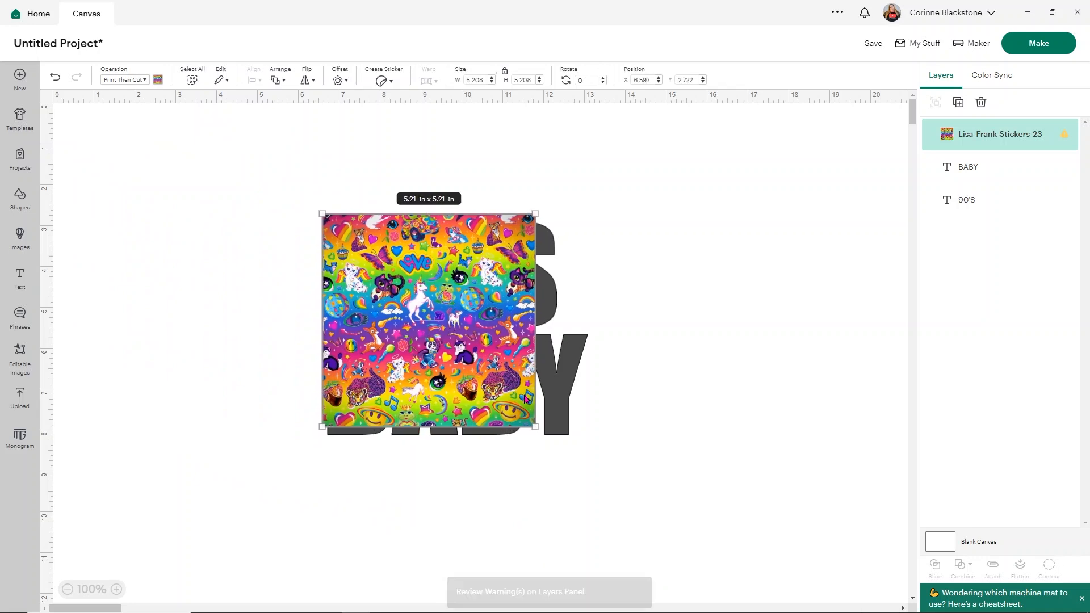
mouse_move(533, 426)
left_mouse_down()
mouse_move(597, 476)
mouse_move(546, 407)
left_mouse_up()
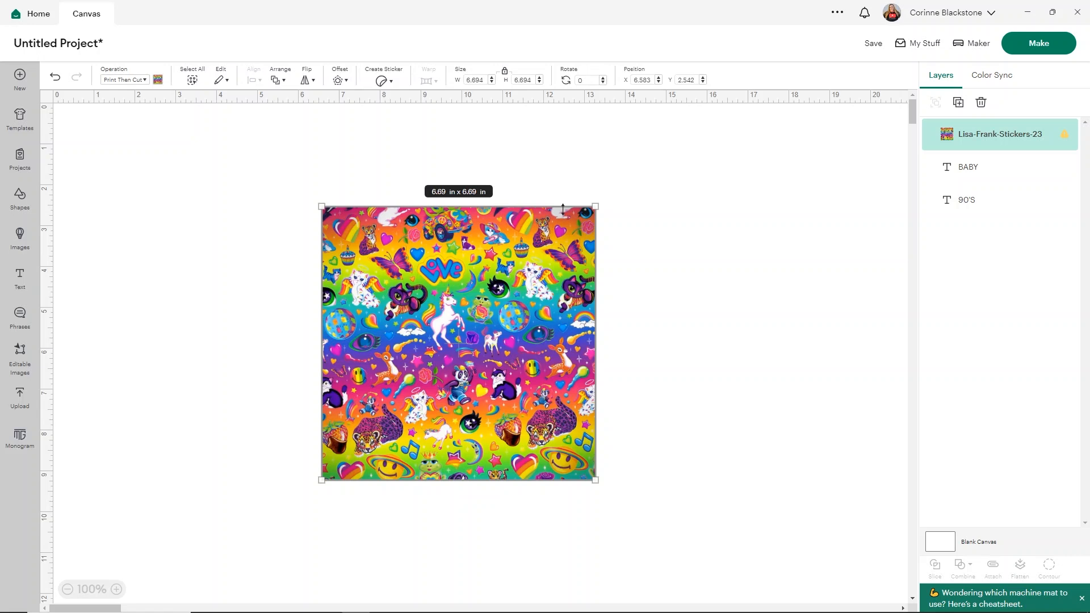
left_click_drag(1007, 131, 979, 212)
left_click_drag(976, 166, 978, 202)
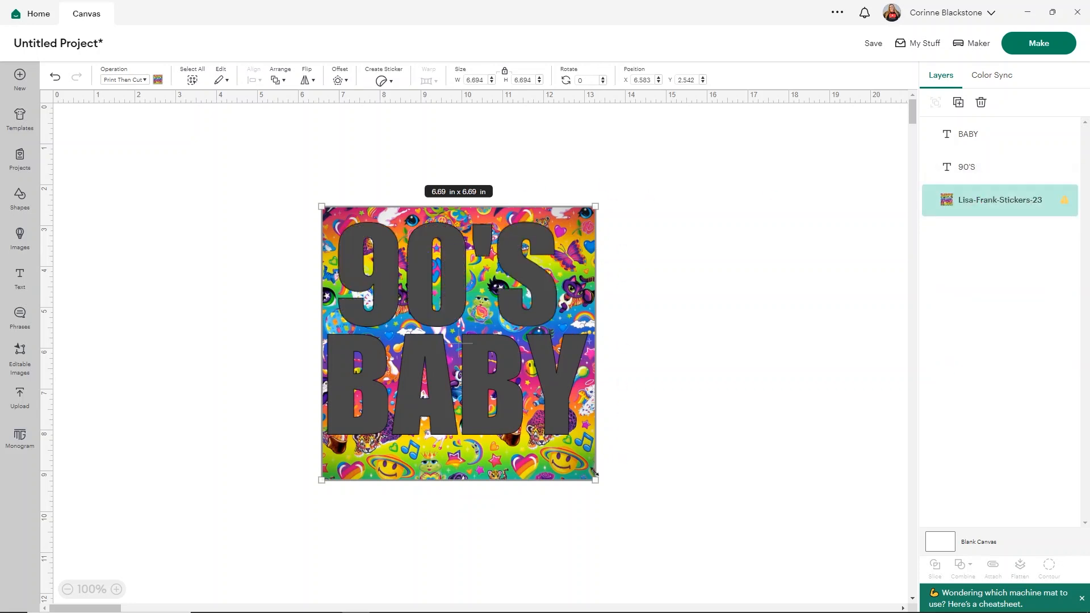
left_click_drag(597, 481, 595, 479)
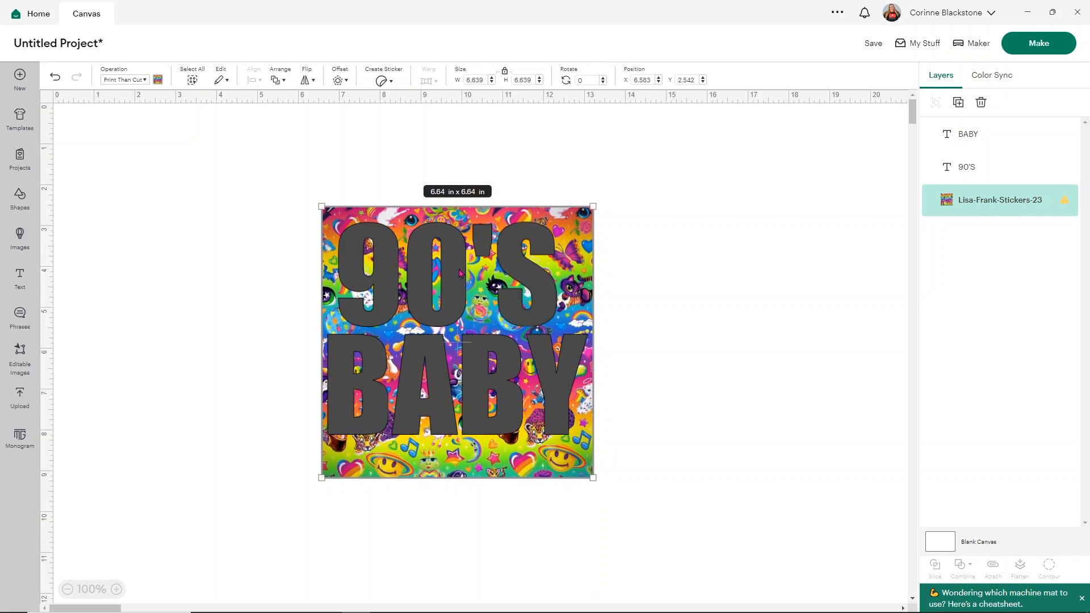
left_click(710, 149)
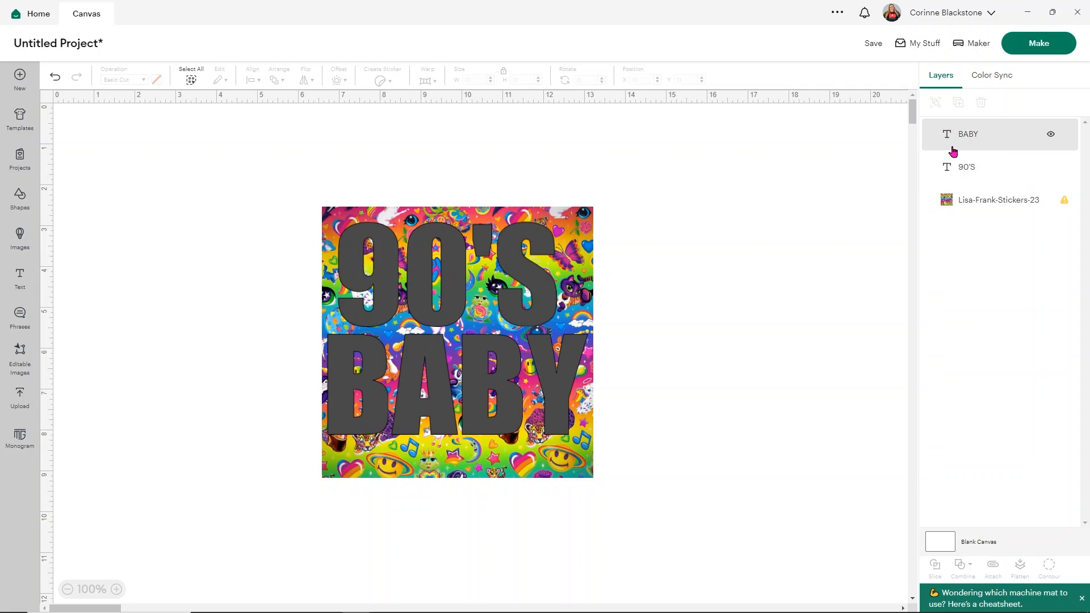
Slice the 90'S text with the pattern image and delete the leftover grey 90'S piece
left_click(966, 168)
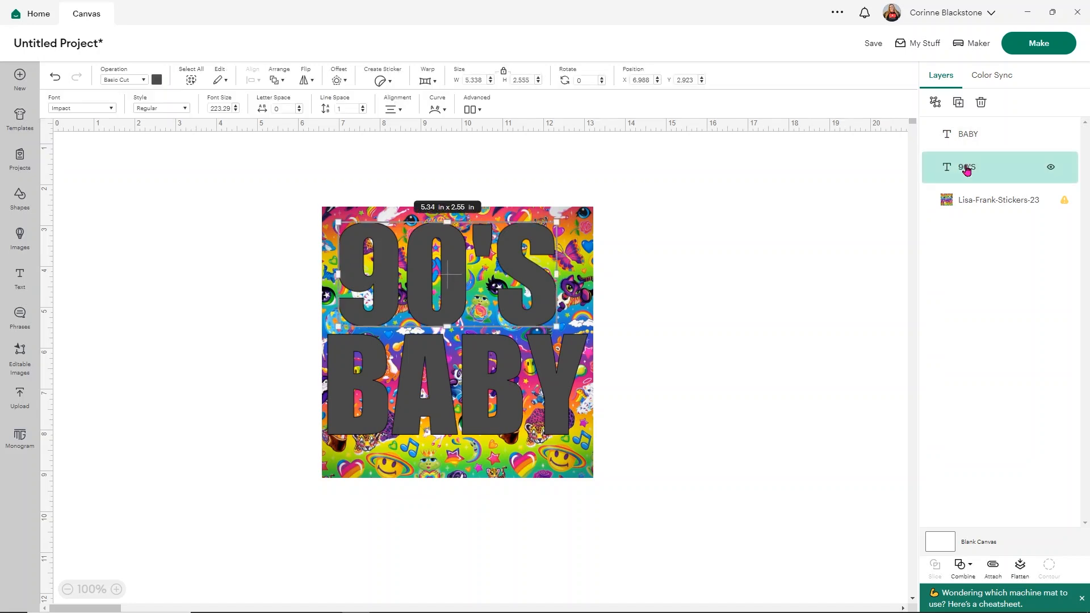
left_click(979, 203, "shift")
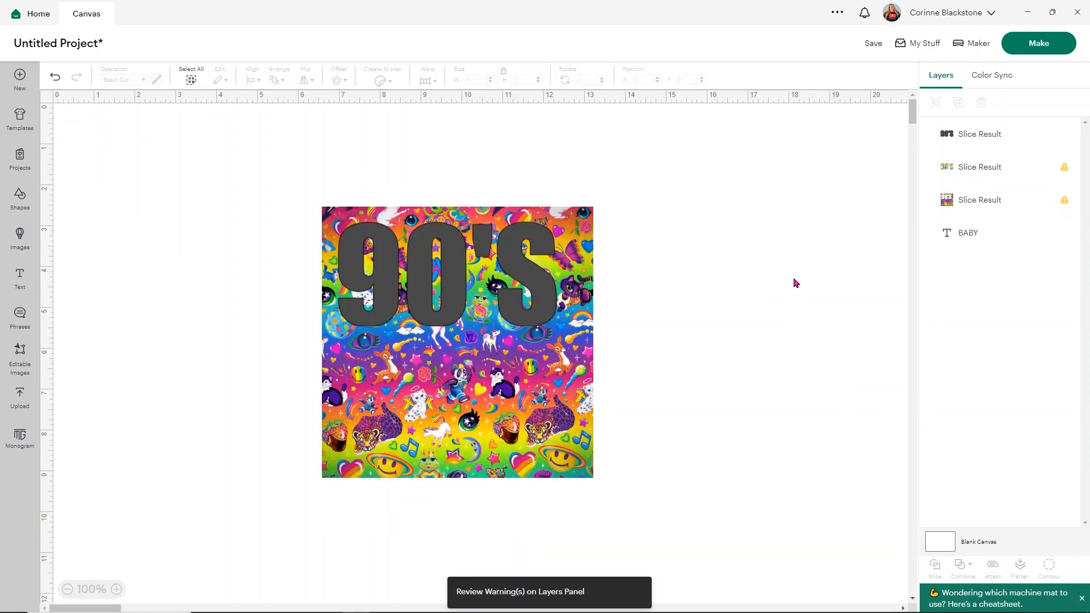
left_click(958, 143)
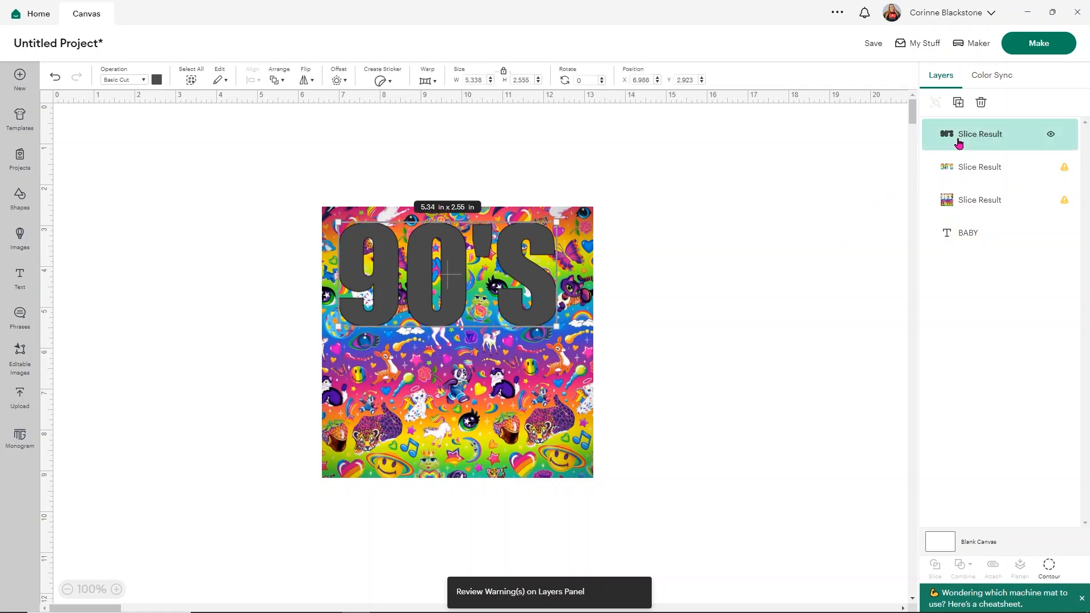
key("Delete")
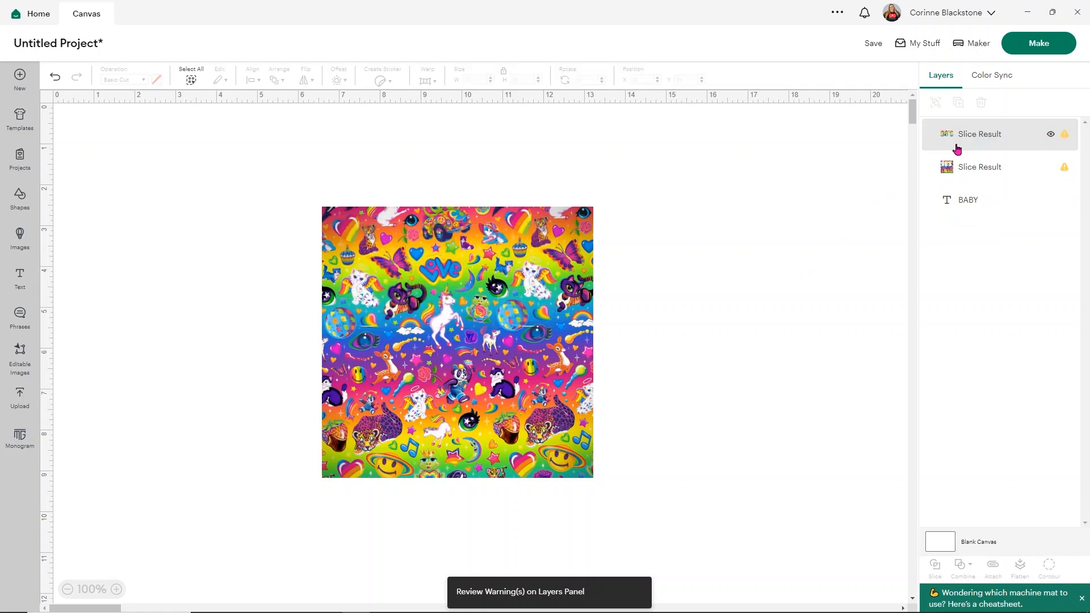
Slice the BABY text with the remaining pattern image
left_click(963, 165)
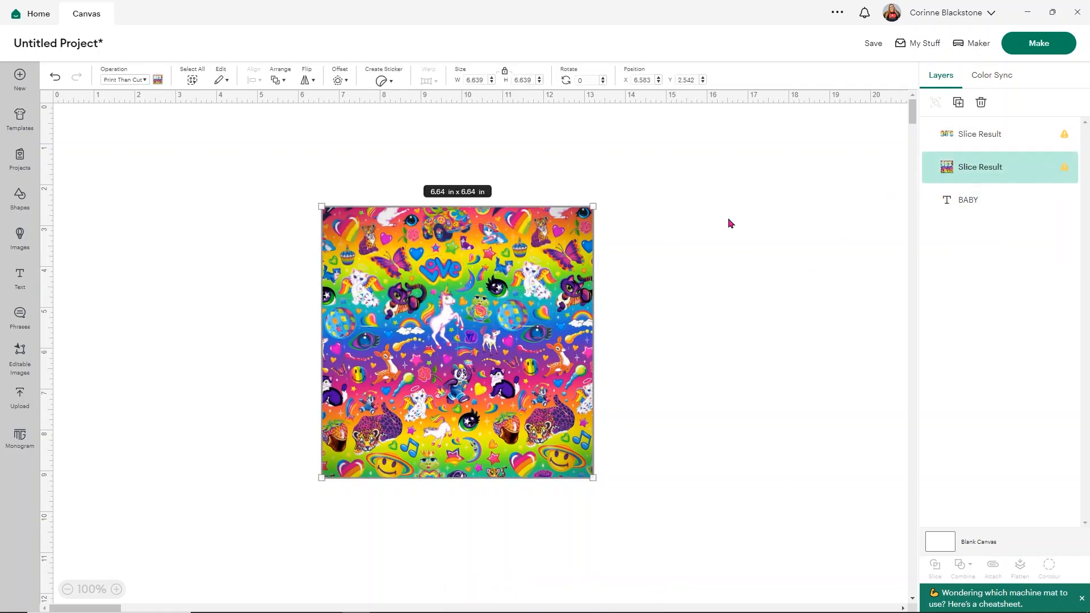
left_click(965, 209, "shift")
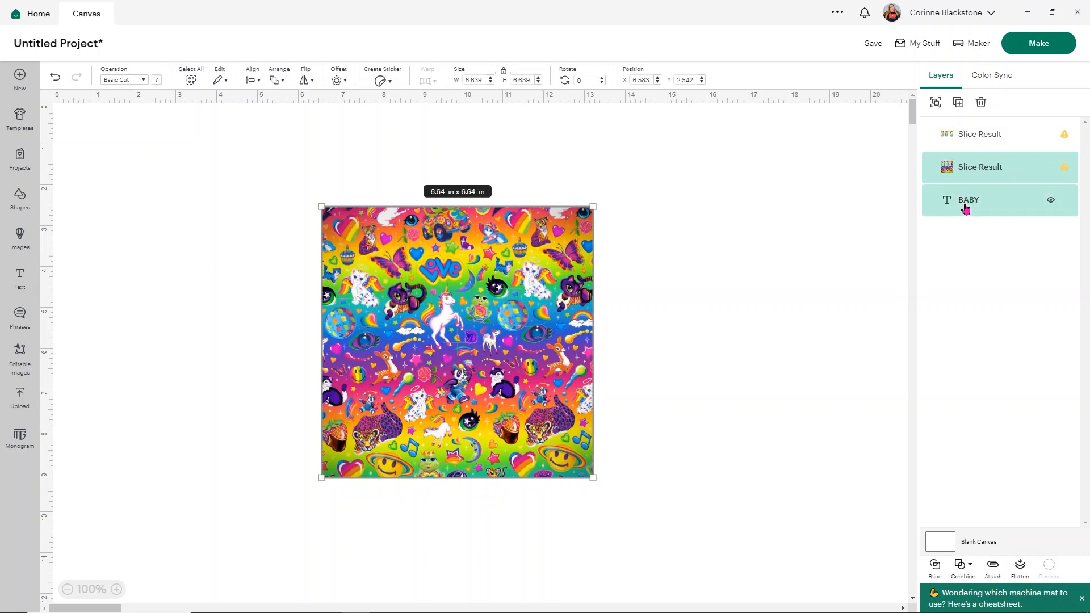
left_click(935, 566)
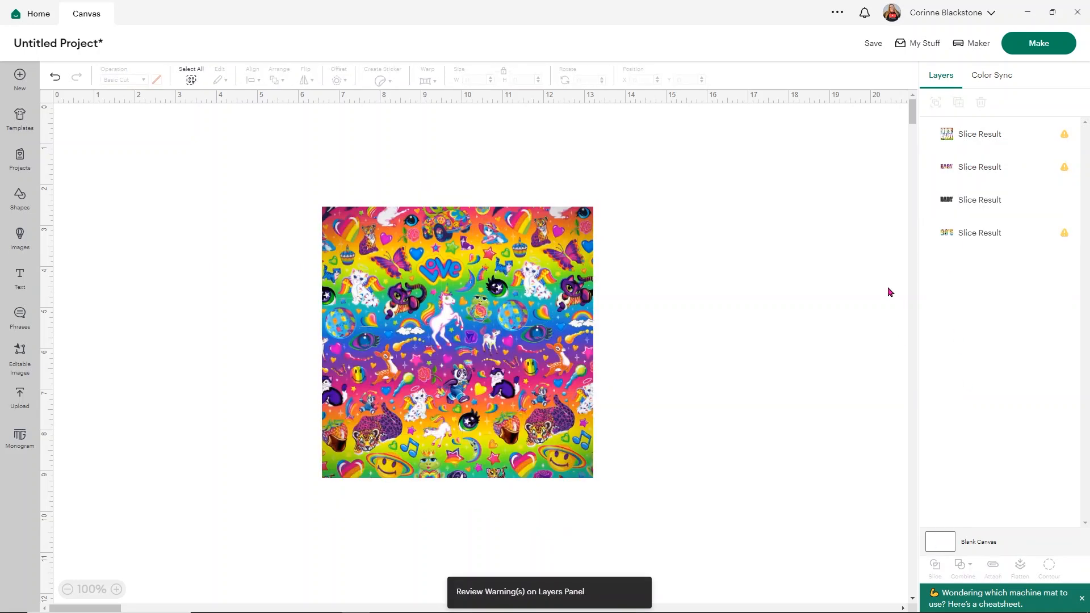
Delete the leftover pattern background and the leftover grey BABY slice, keeping only the two pattern-filled words
left_click(968, 134)
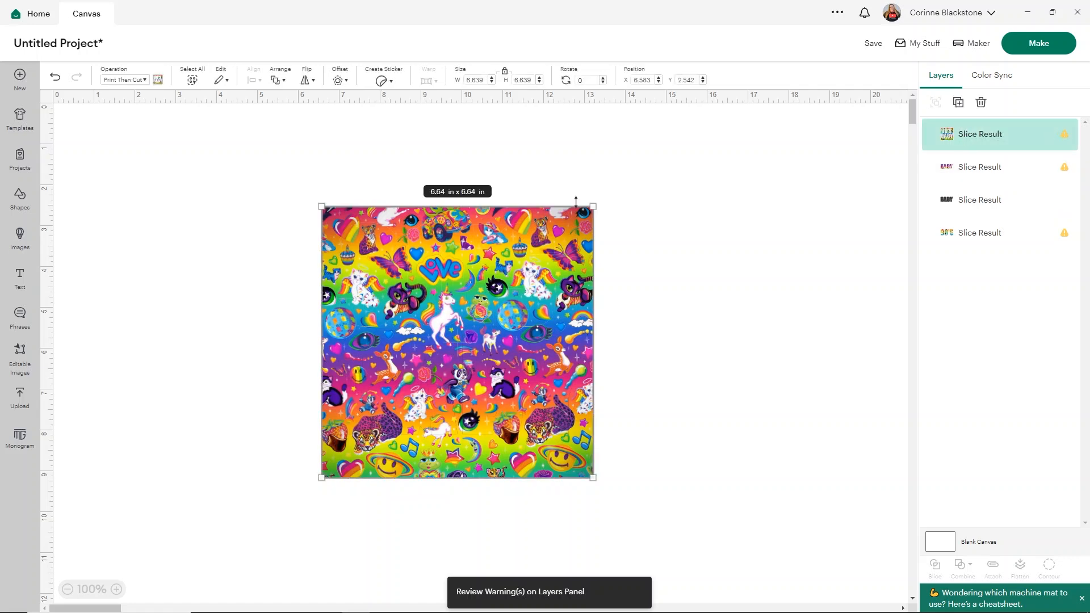
left_click_drag(581, 225, 879, 245)
key("Delete")
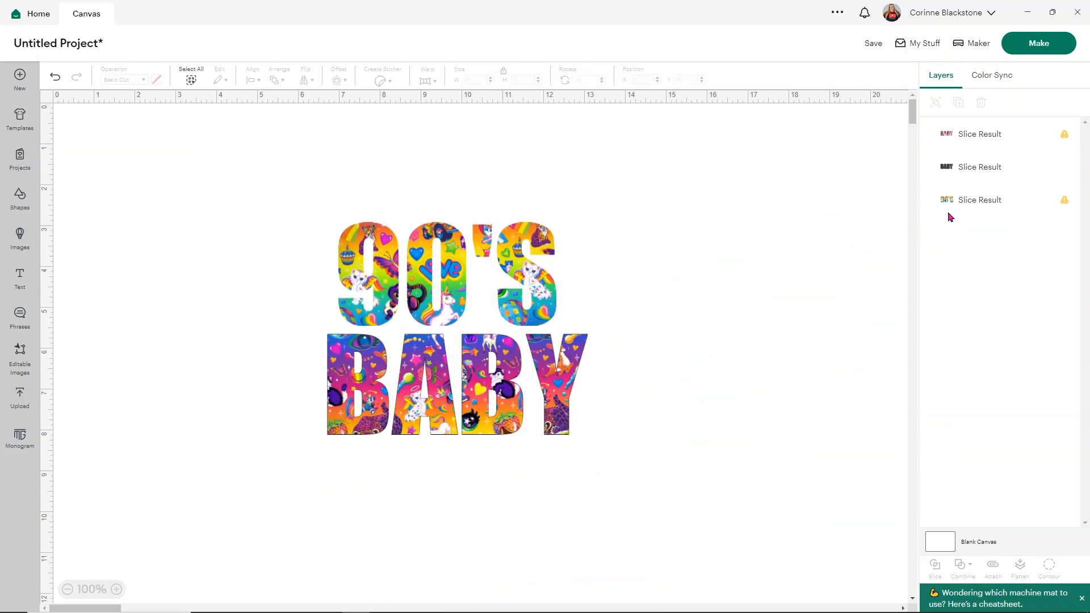
left_click(970, 178)
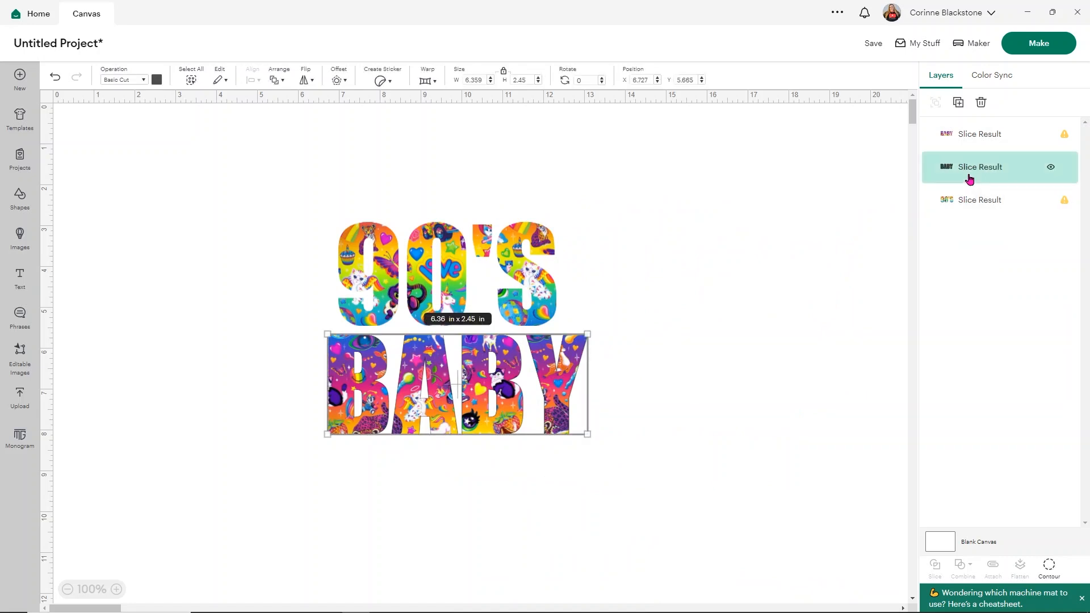
key("Delete")
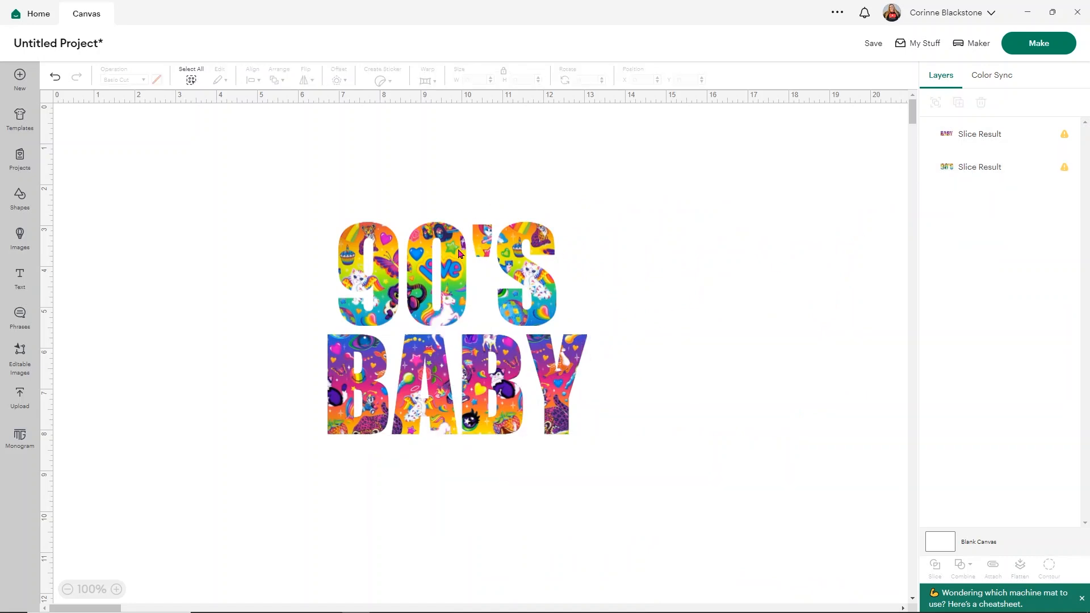
Move the pattern-filled 90'S slightly up, away from BABY, and add a 0.069 in offset around it with rounded corners
left_click_drag(459, 250, 469, 230)
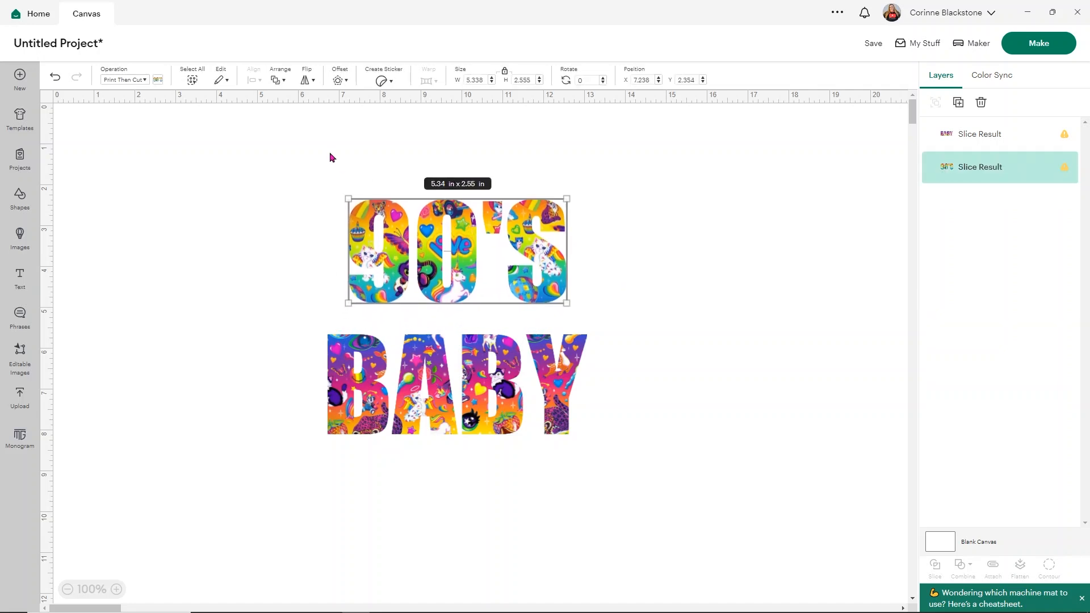
left_click(338, 81)
left_click_drag(350, 133, 341, 137)
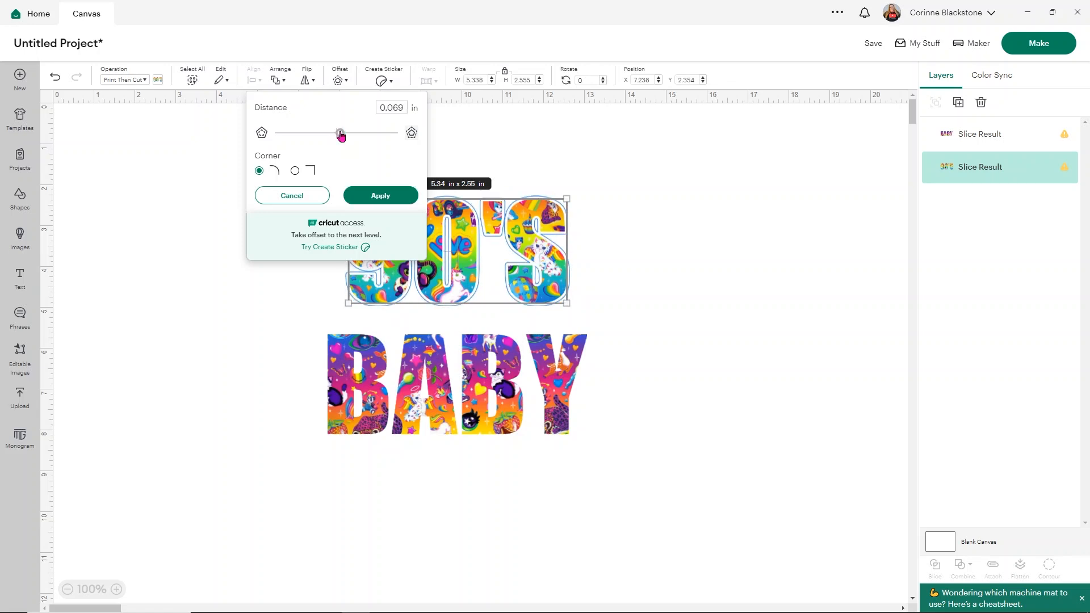
left_click(368, 196)
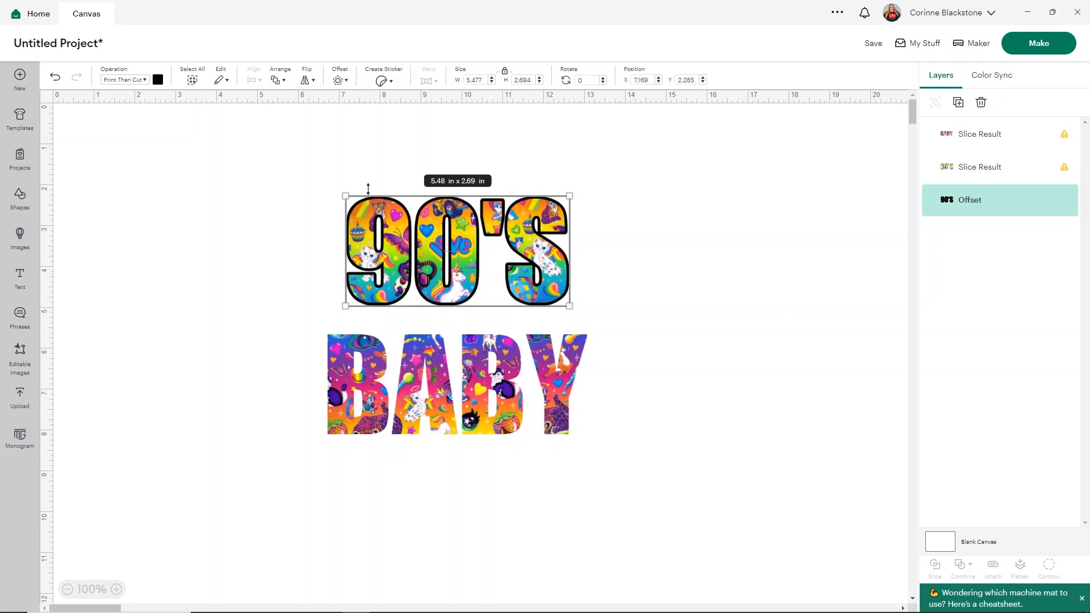
Add a 0.069 in offset with rounded corners around the pattern-filled BABY
left_click(519, 380)
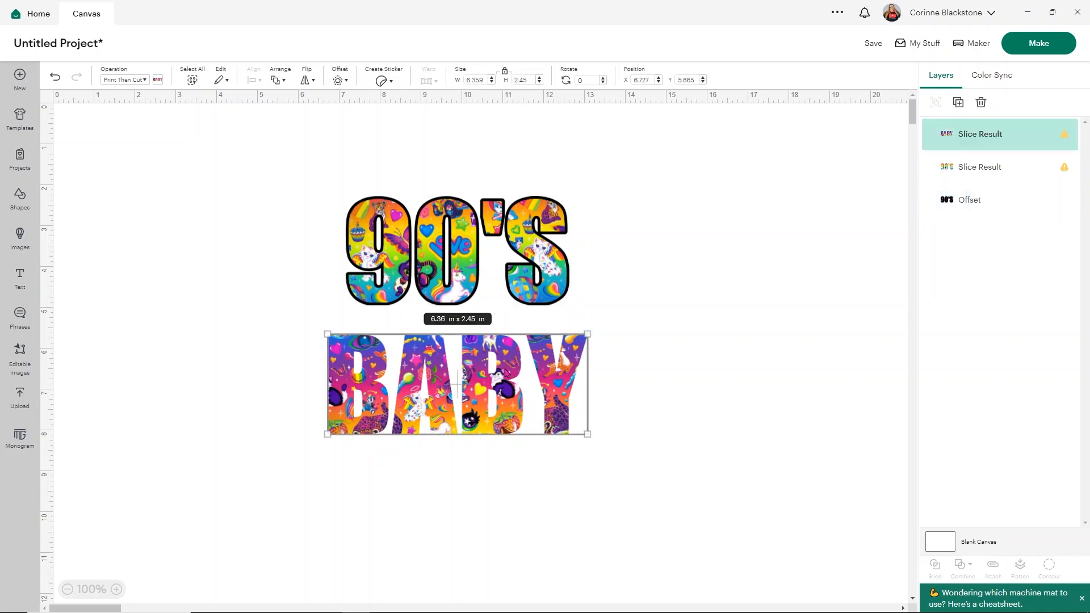
left_click(339, 80)
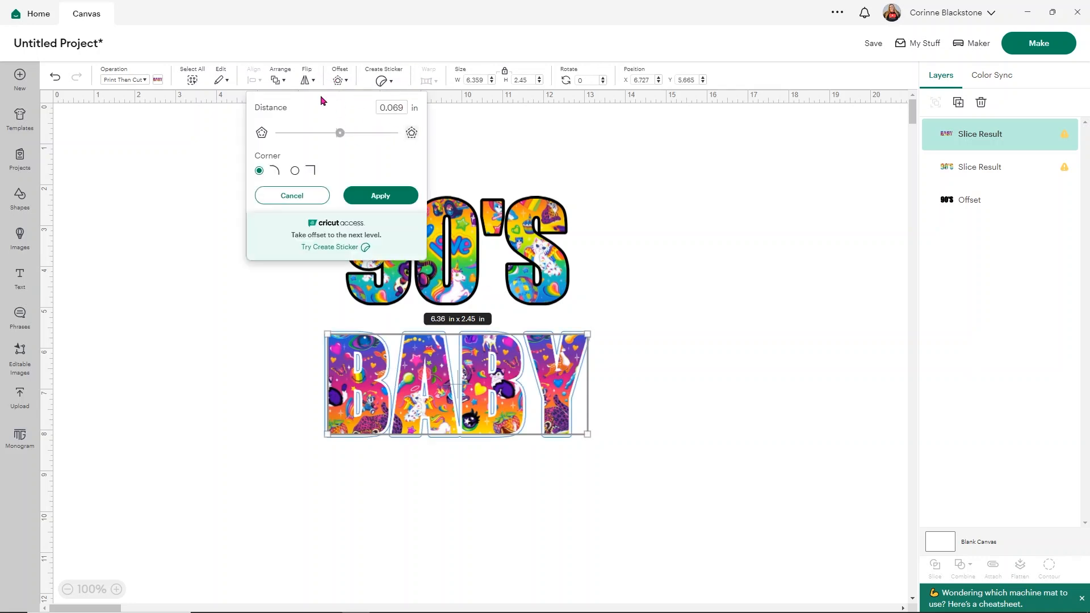
left_click(395, 196)
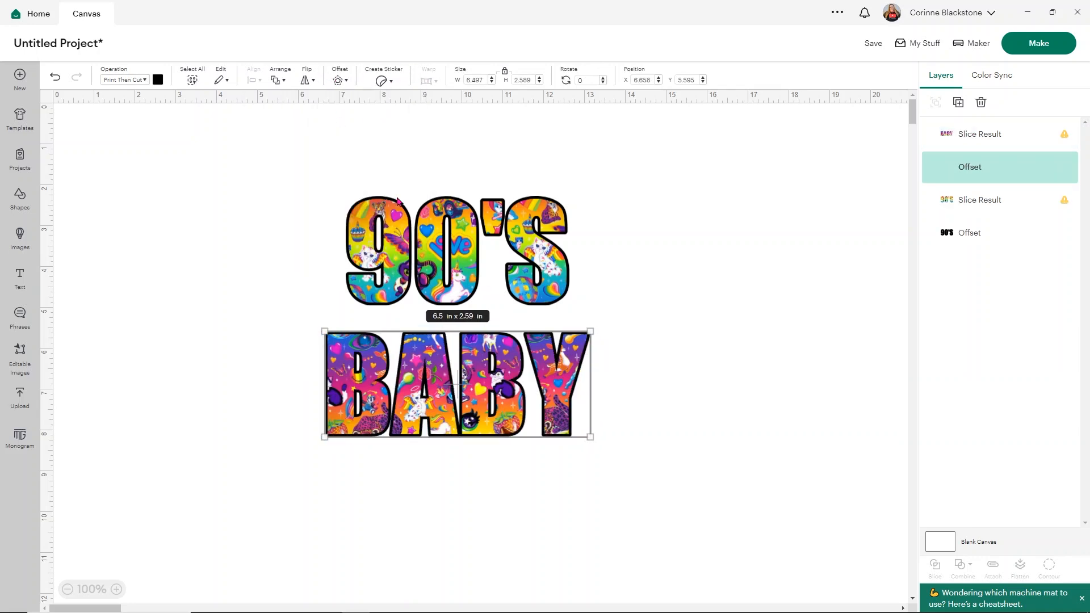
left_click(752, 301)
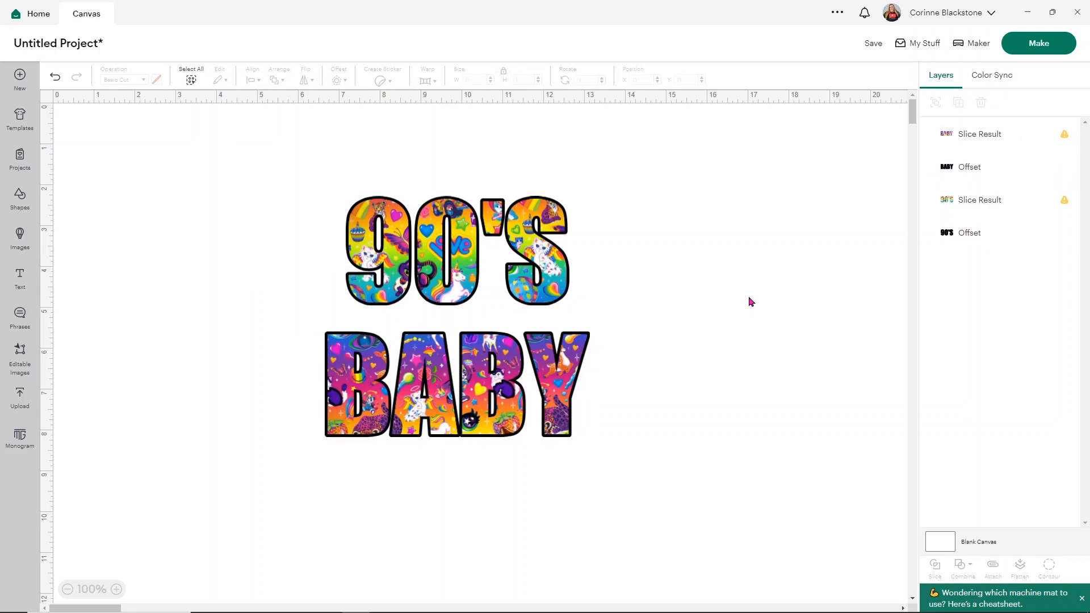
Move BABY together with its offset up so it sits just below 90'S
left_click_drag(658, 496, 272, 404)
left_click_drag(226, 233, 253, 327)
left_click_drag(435, 417, 440, 390)
left_click(669, 415)
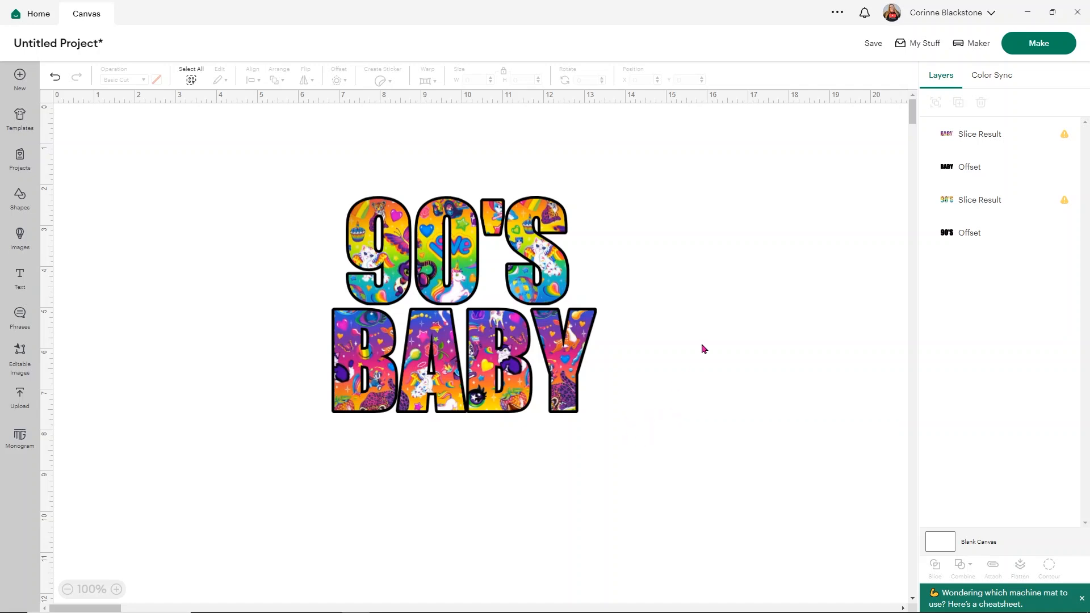
Flatten the BABY pattern slice with its black offset, and separately flatten the 90'S slice with its own offset
left_click(964, 139)
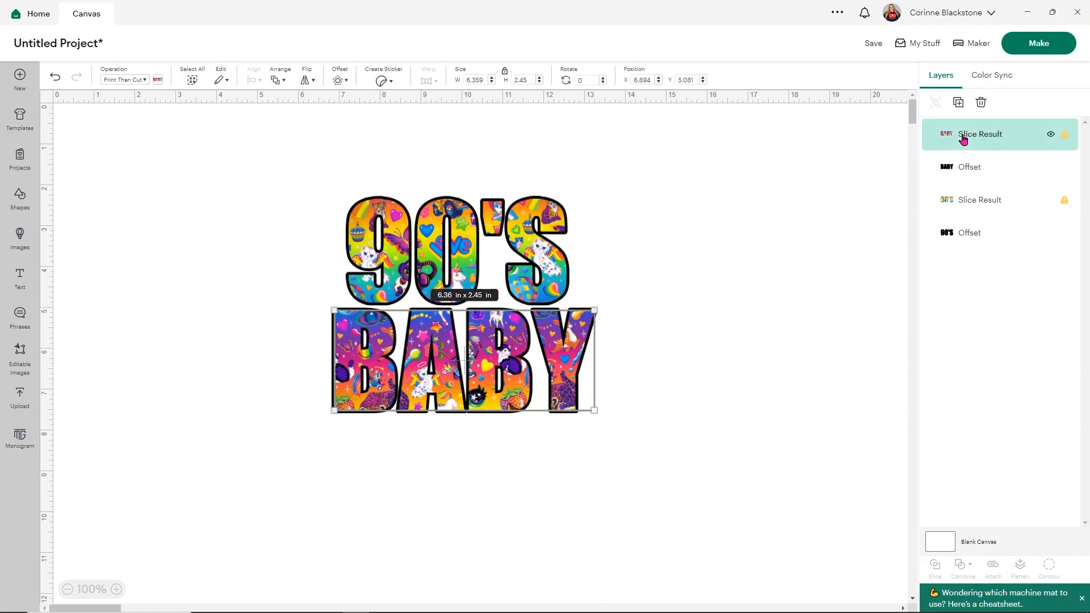
left_click(964, 166, "shift")
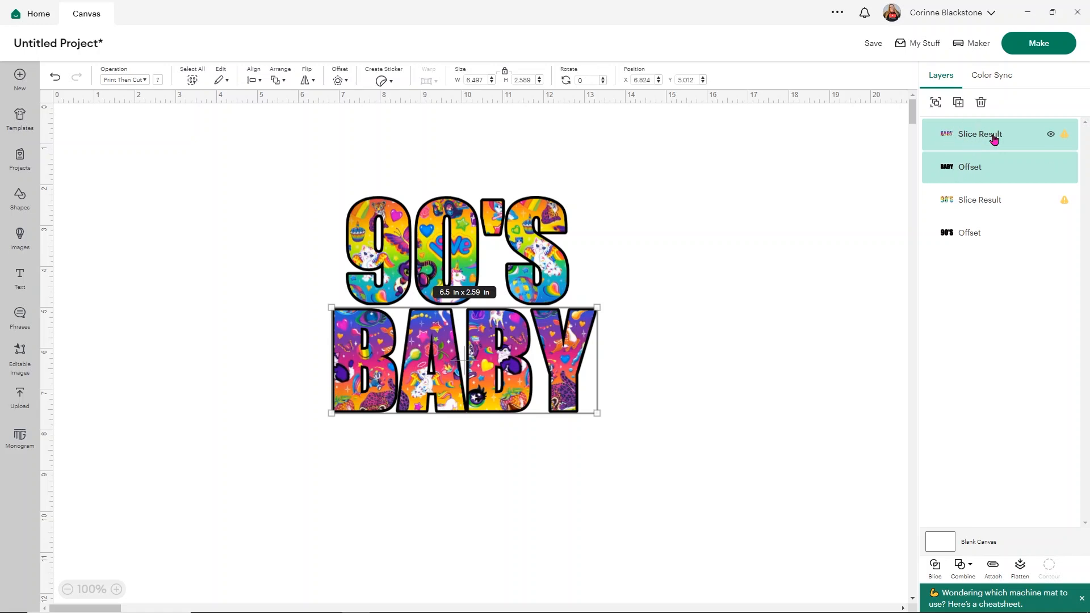
left_click(1020, 566)
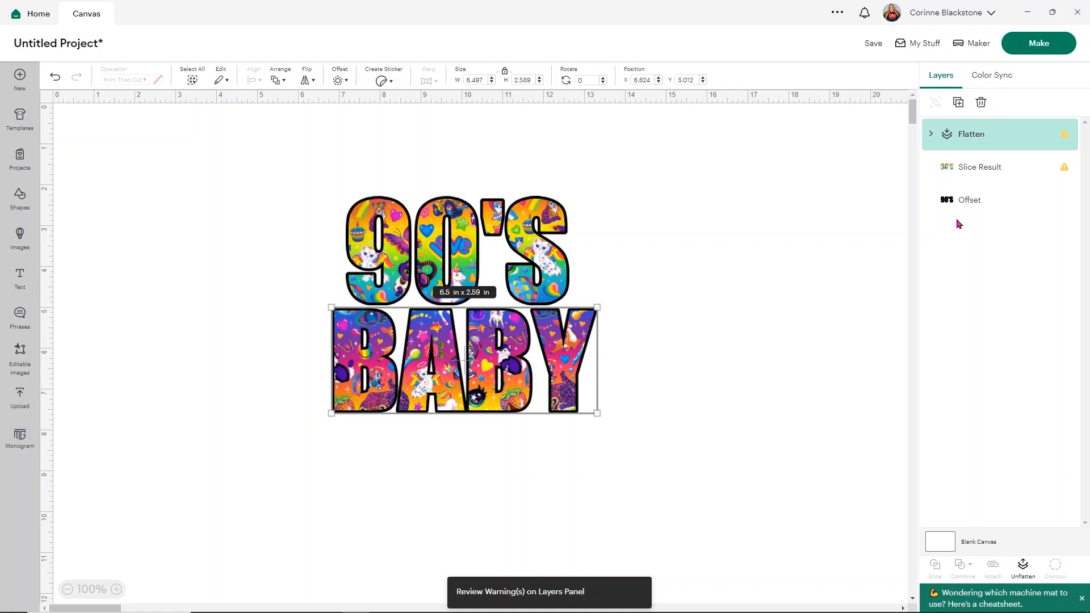
left_click(954, 165)
left_click(962, 200, "shift")
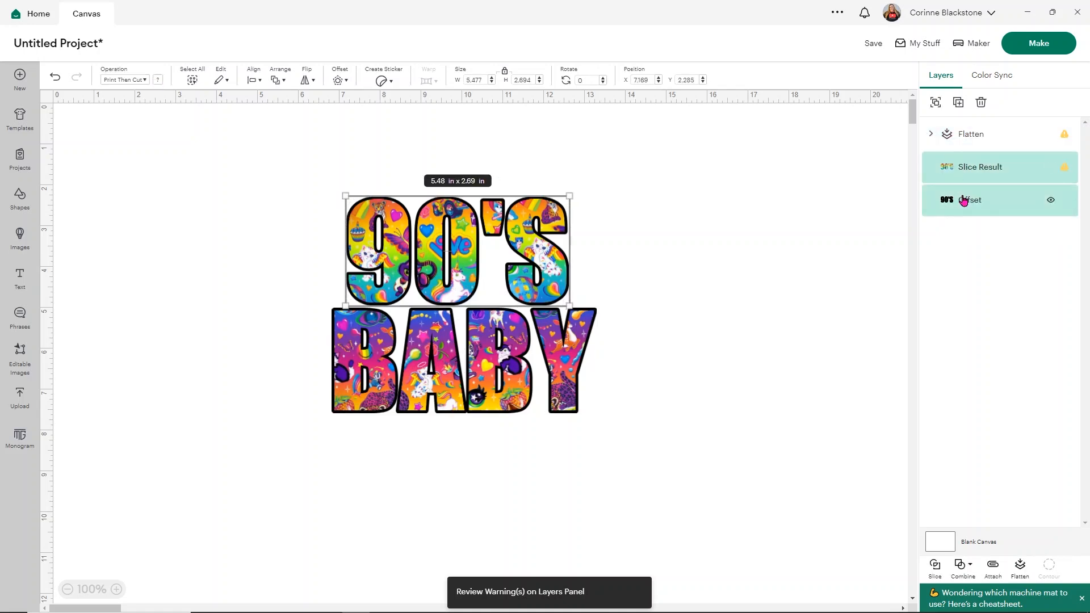
left_click(1021, 566)
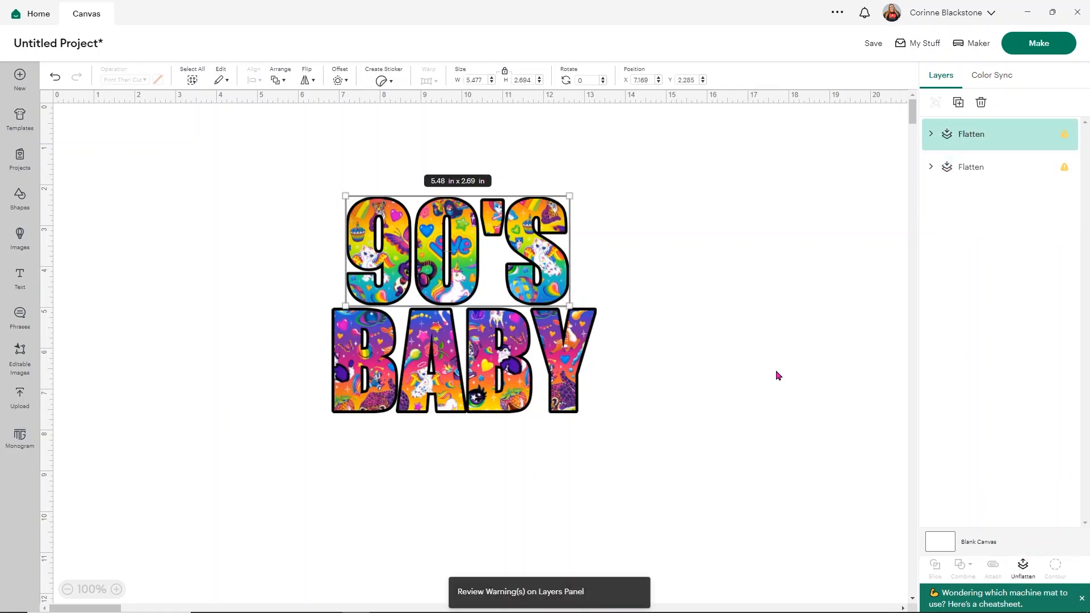
left_click(758, 276)
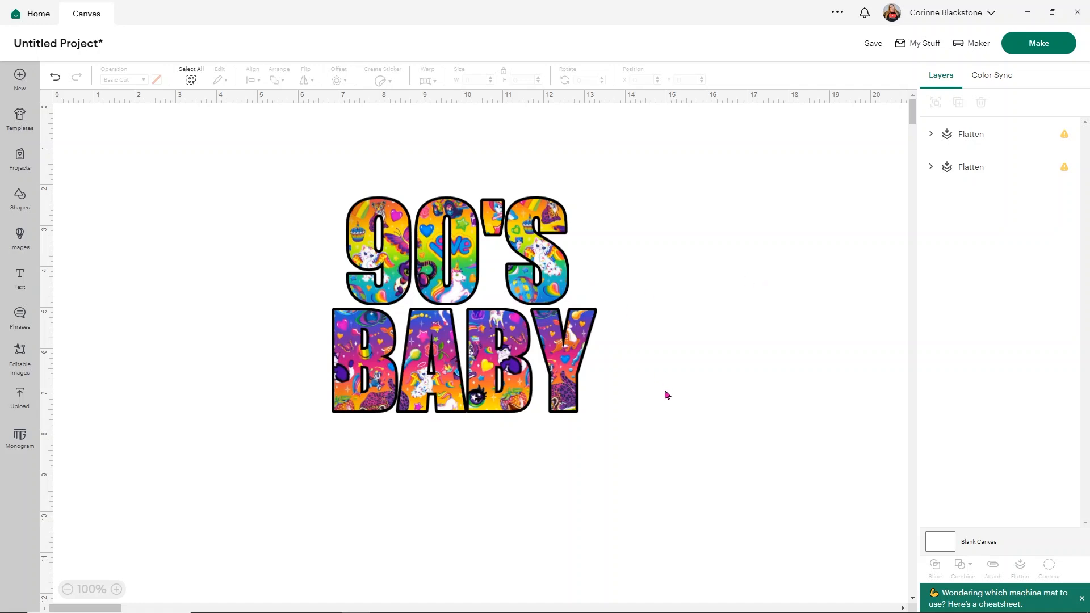
Center the flattened 90'S and BABY words horizontally on each other
left_click_drag(674, 419, 171, 174)
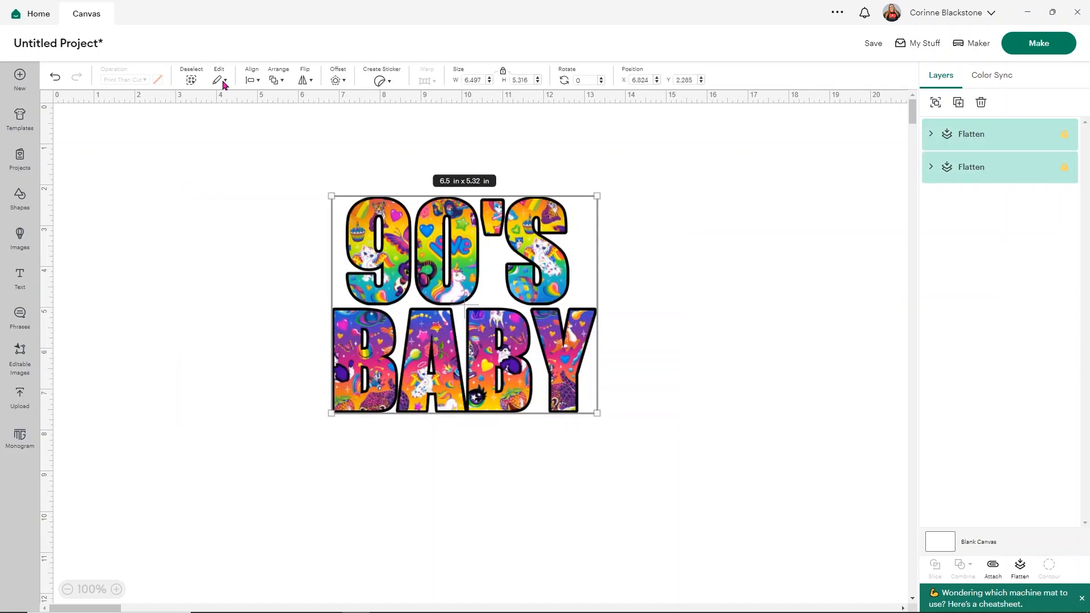
left_click(250, 80)
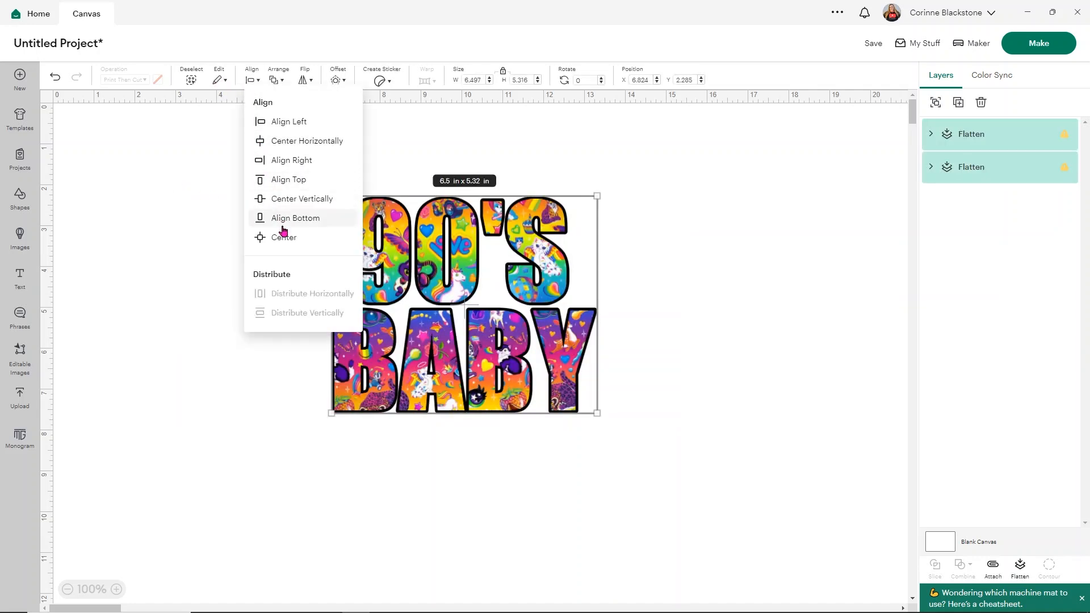
left_click(277, 141)
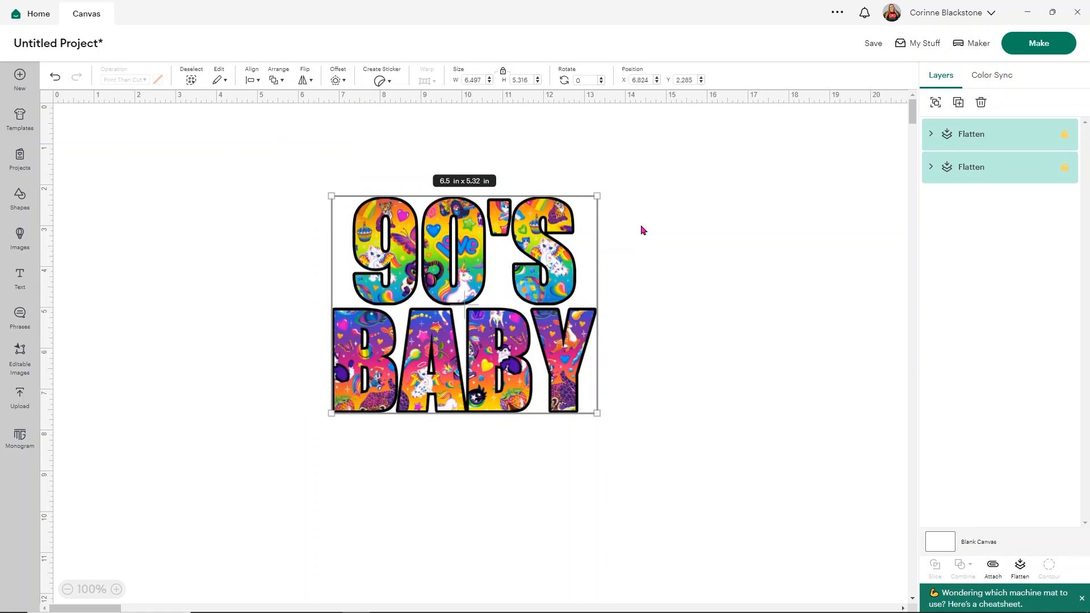
Enlarge both words together to about 8.54 by 6.99 in and view the warning on the 90'S layer
left_click_drag(597, 196, 630, 175)
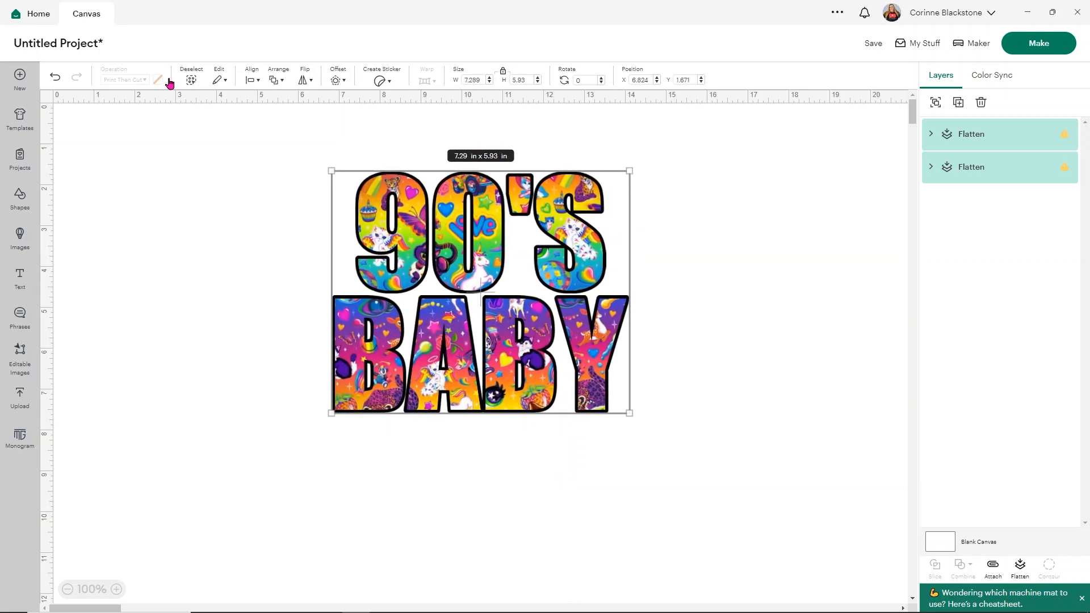
left_click(56, 77)
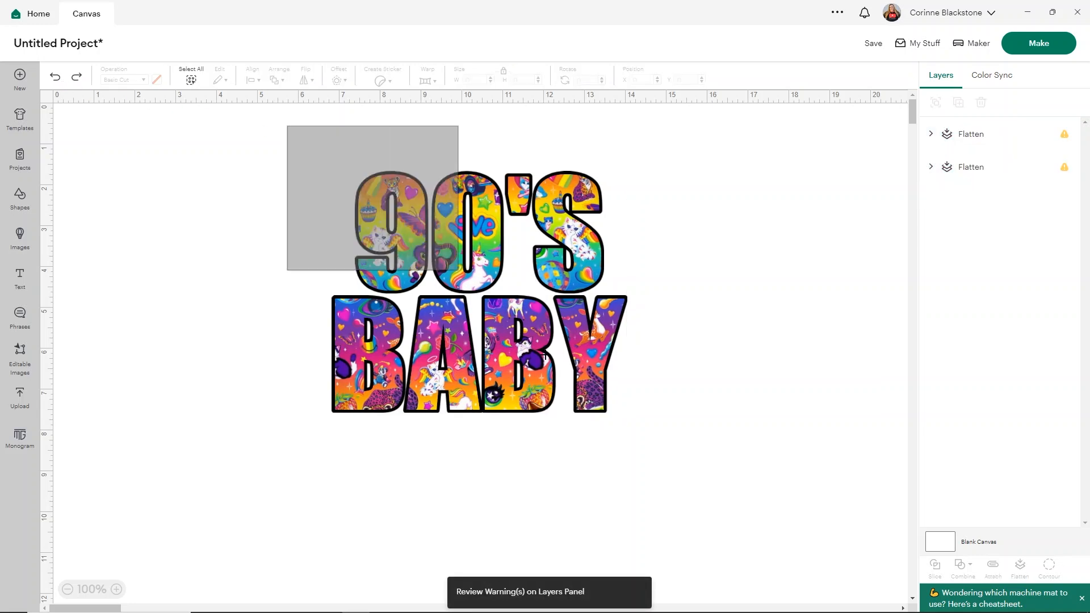
left_click_drag(545, 355, 671, 455)
left_click_drag(628, 171, 683, 127)
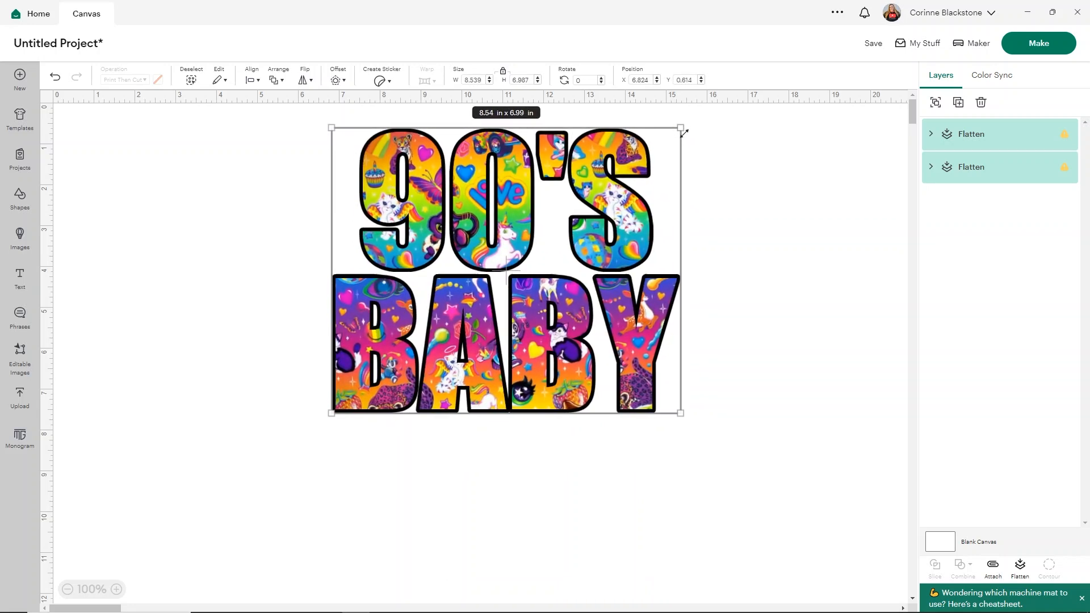
left_click(1066, 139)
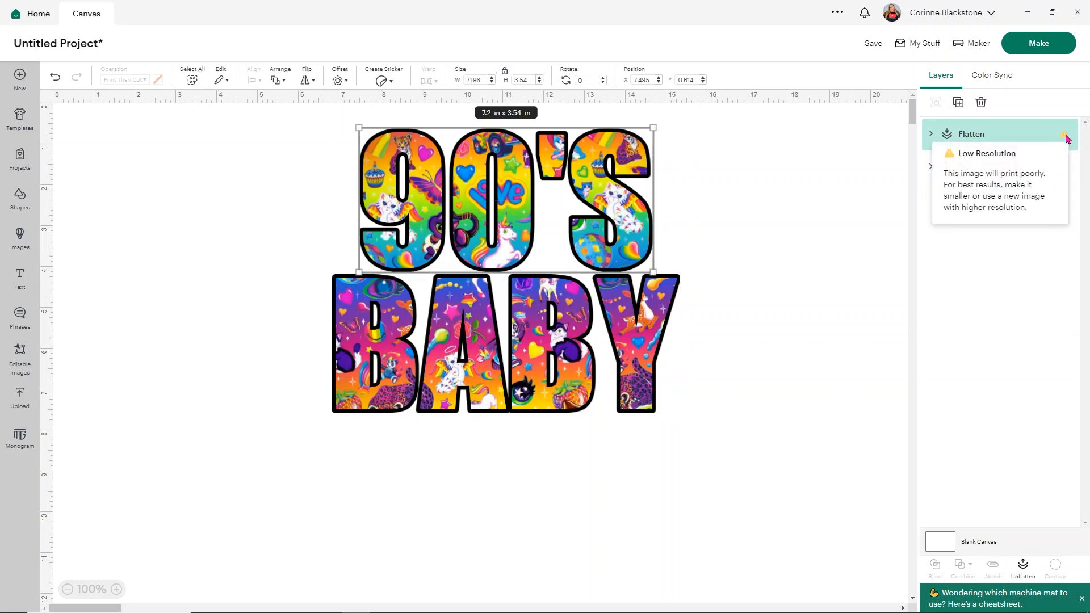
Move both words down and to the left on the canvas and enlarge them together to about 9.57 by 7.83 in
left_click_drag(790, 453, 203, 126)
left_click_drag(632, 383, 535, 422)
left_click_drag(584, 451, 621, 486)
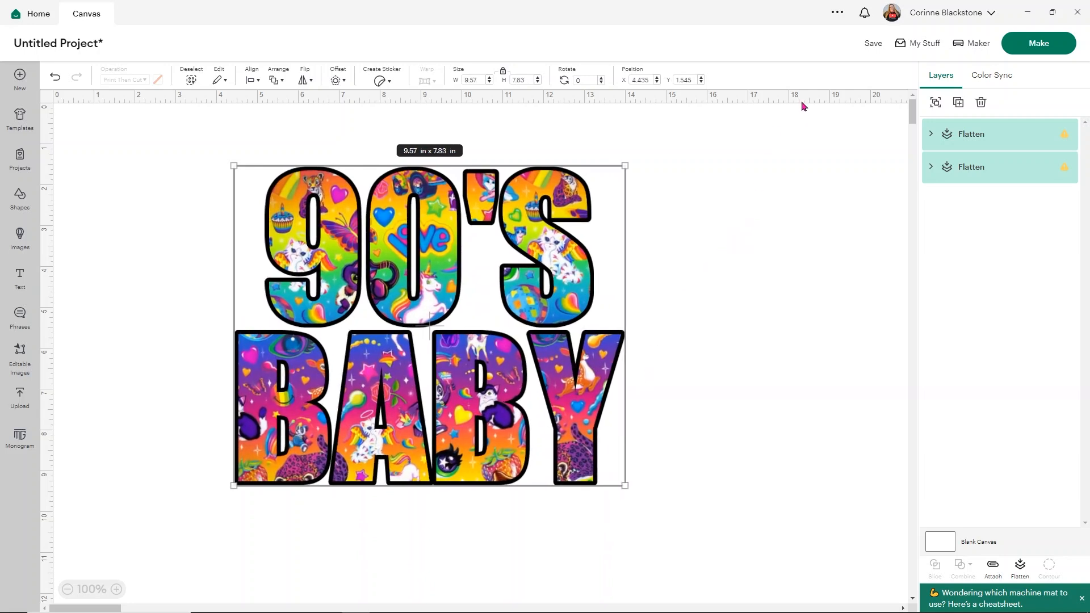
Review the Load Type and Print Then Cut page size in the Load Type settings, and close the settings
left_click(938, 16)
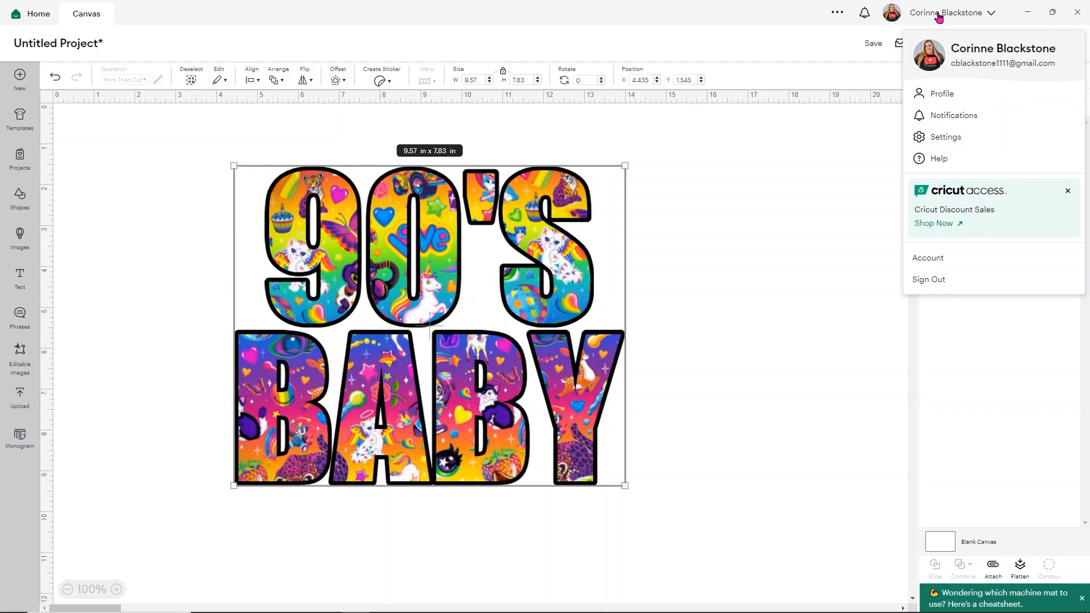
left_click(958, 136)
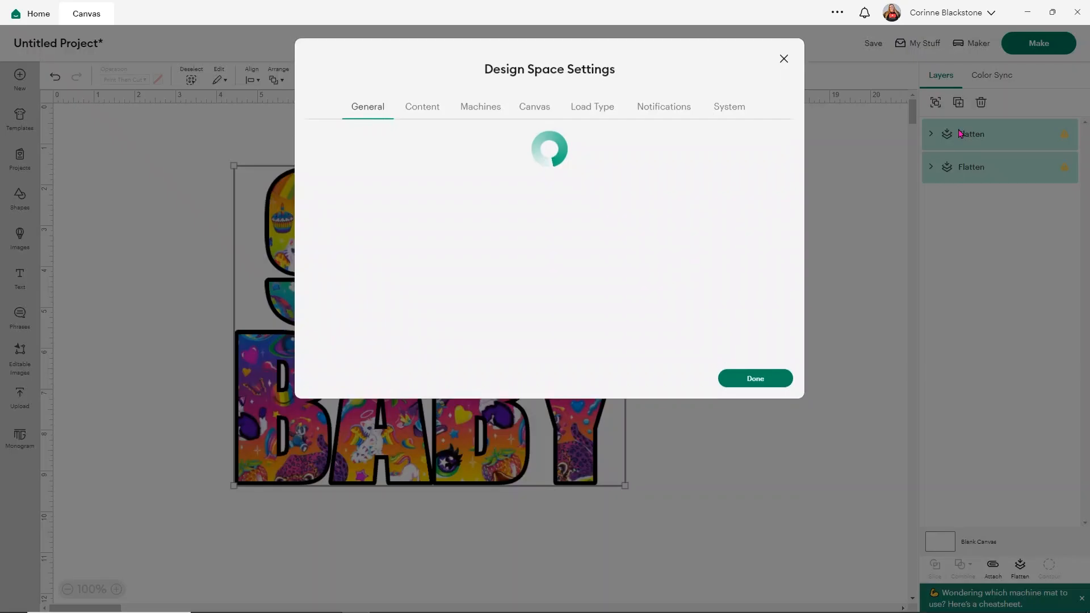
left_click(579, 114)
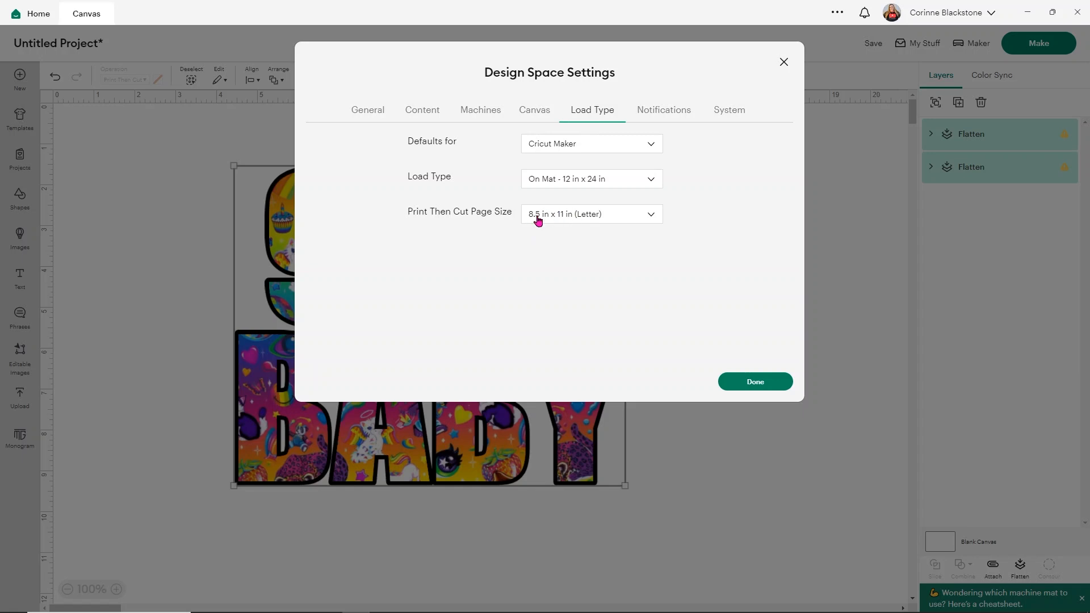
left_click(587, 180)
left_click(589, 217)
left_click(760, 382)
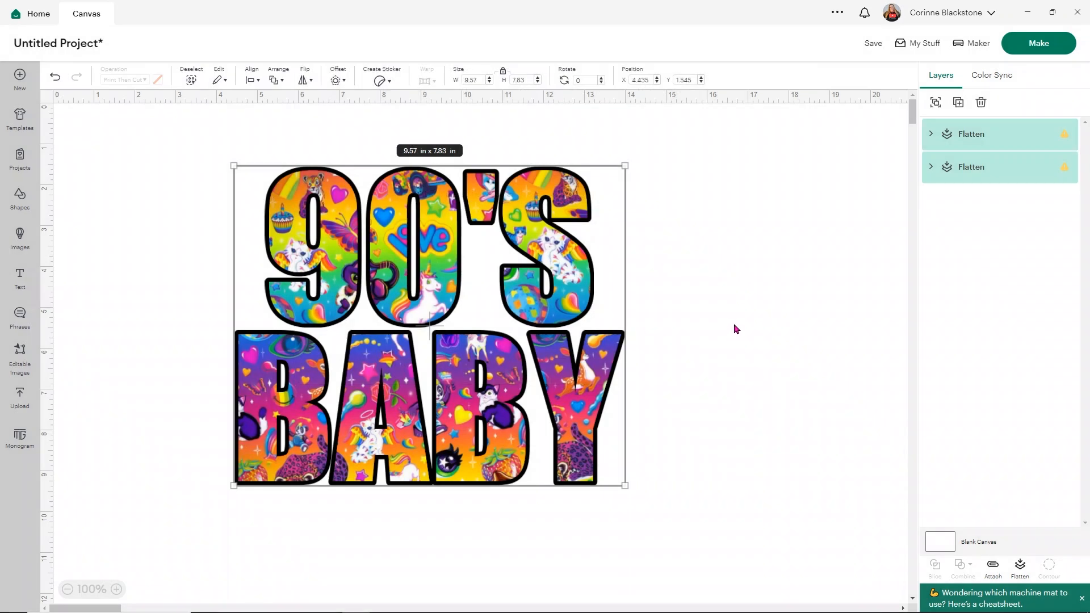
Try enlarging both words to about 10.1 by 8.3 in and check the warning on the BABY layer
left_click_drag(625, 165, 647, 154)
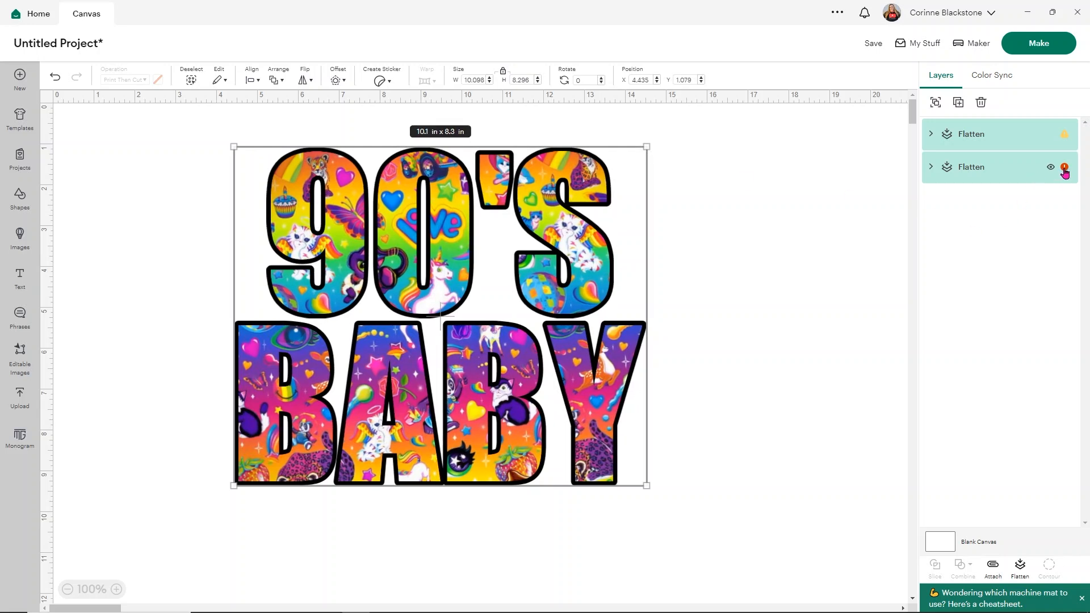
left_click(1065, 172)
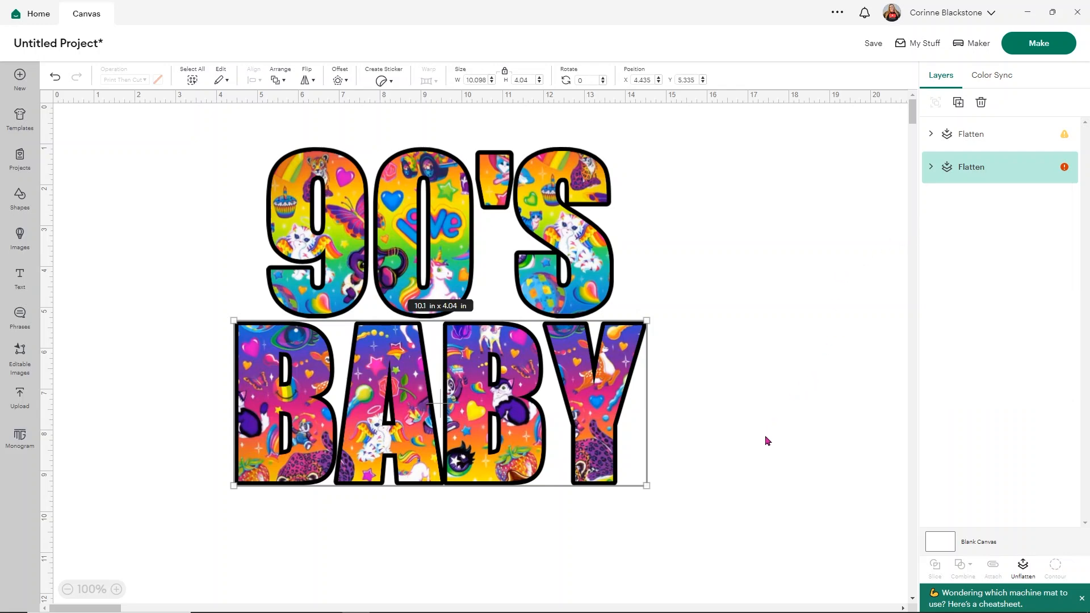
Set the combined width of both words to 9.93 in, and raise it slightly to 9.94 in
left_click_drag(757, 543, 131, 164)
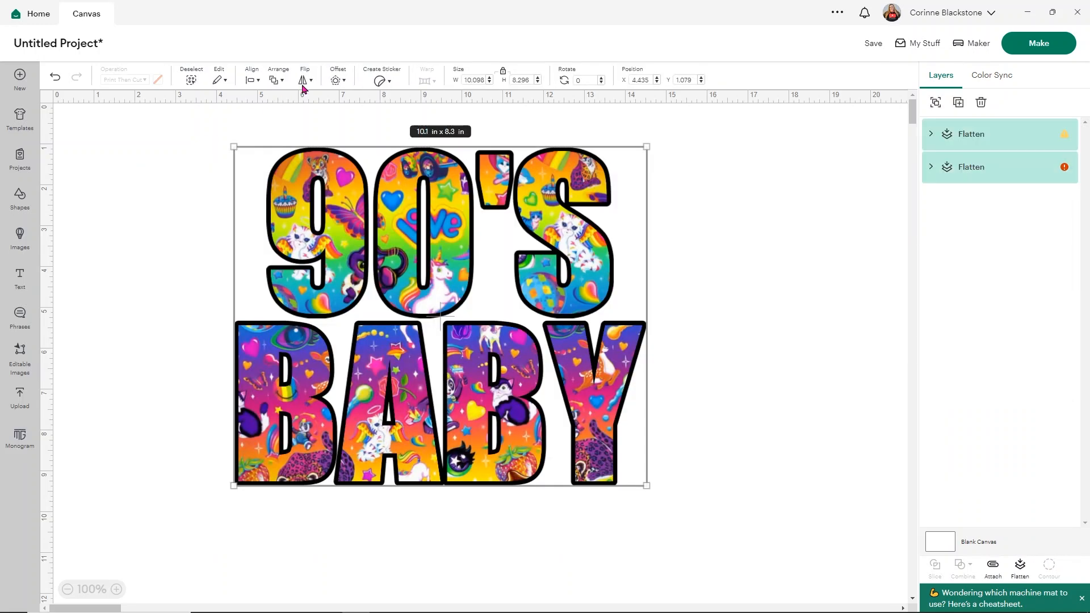
left_click(484, 79)
type("9.93")
key("Return")
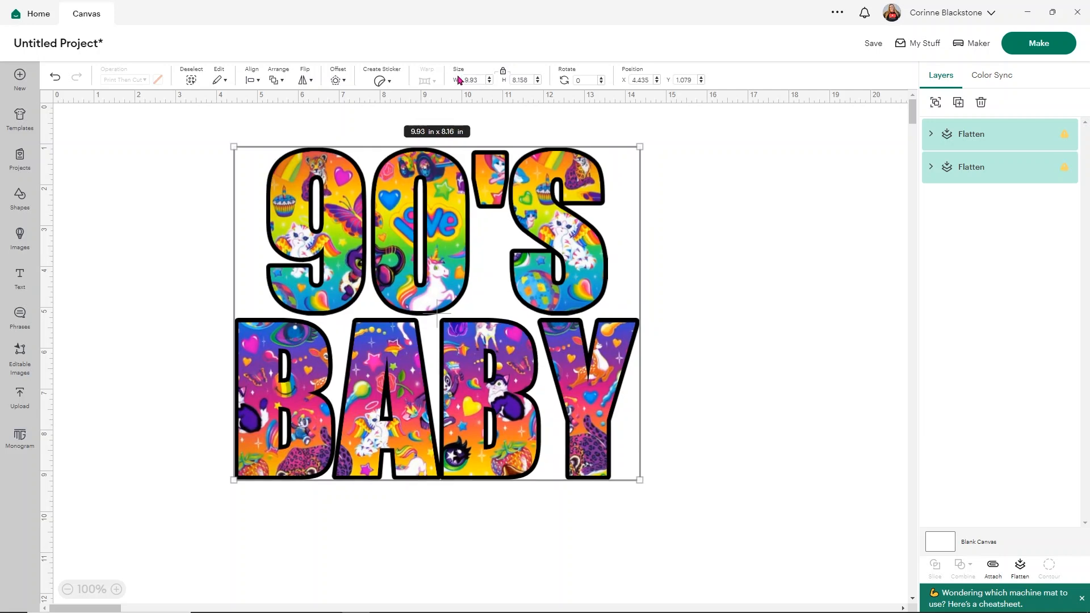
left_click(490, 77)
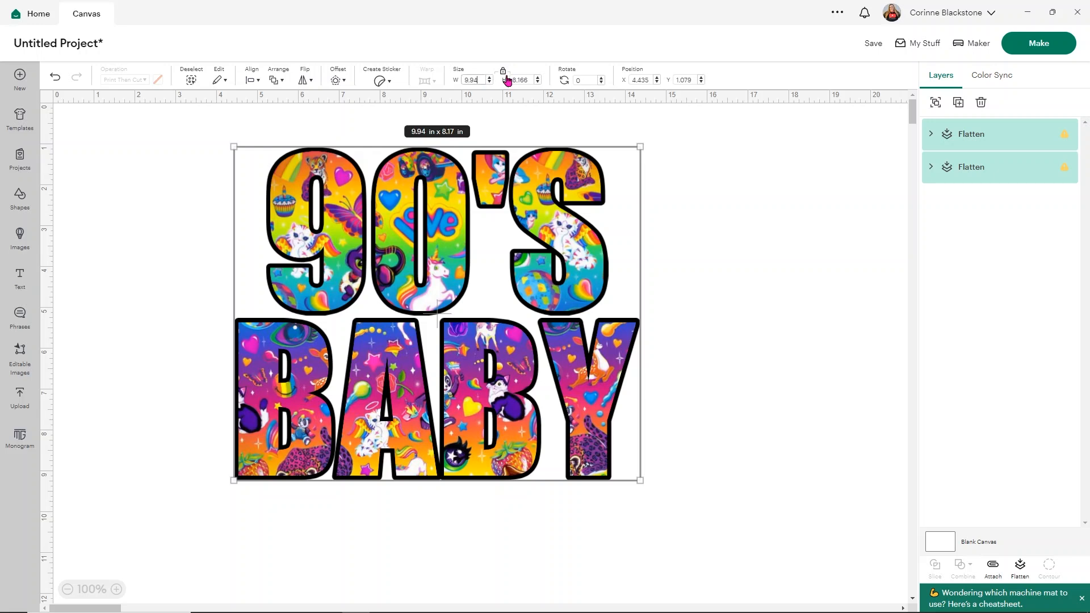
Try a combined width of 9.95 in for both words, and return it to 9.94 in
type("5")
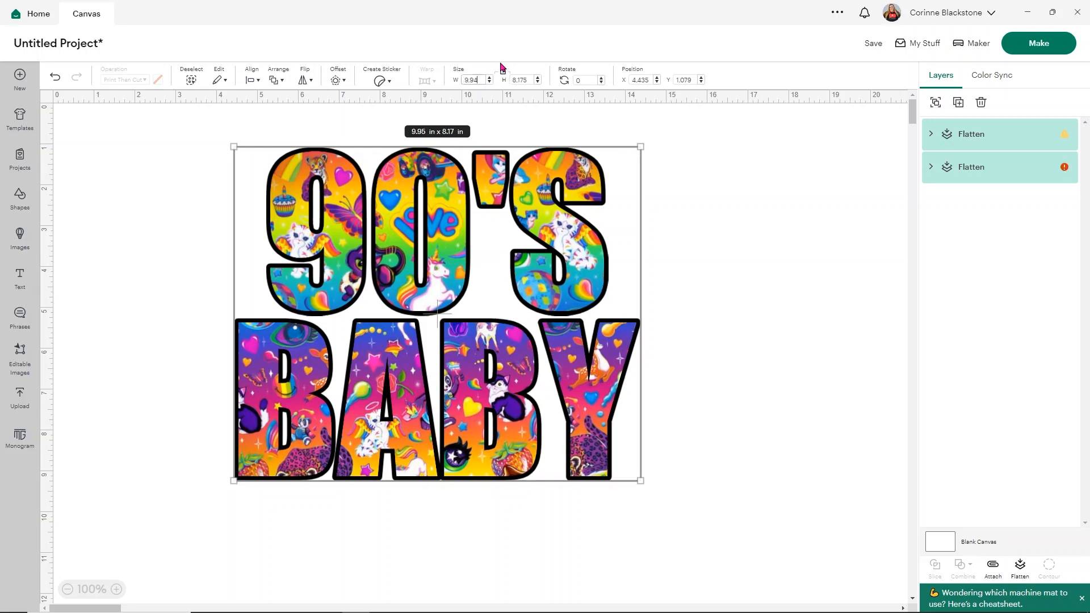
left_click(699, 195)
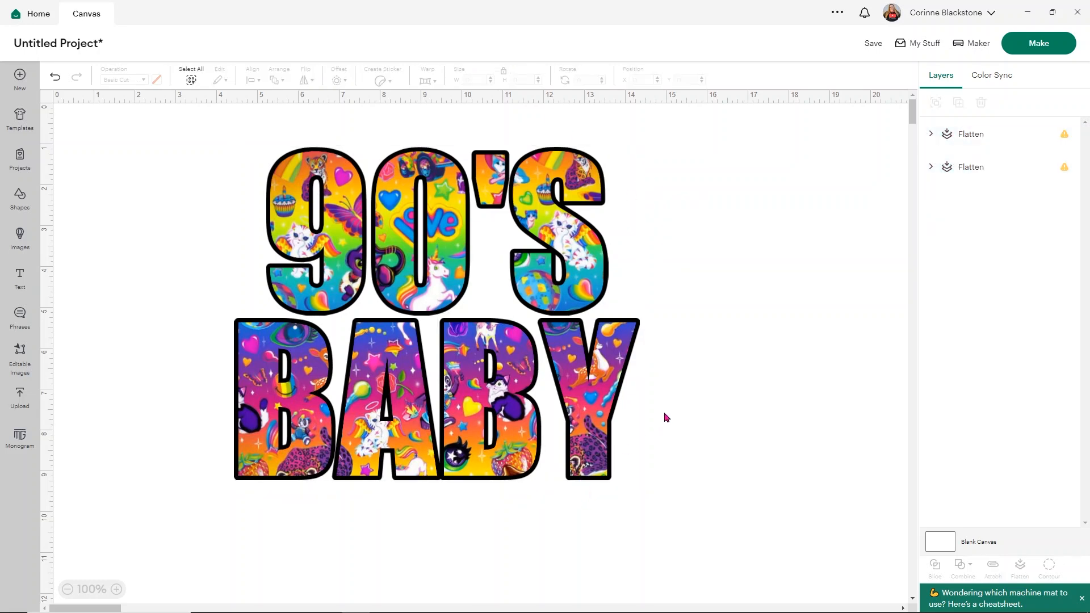
Select both words, try flipping them horizontally, and flip them back to their original orientation
left_click_drag(714, 427, 301, 179)
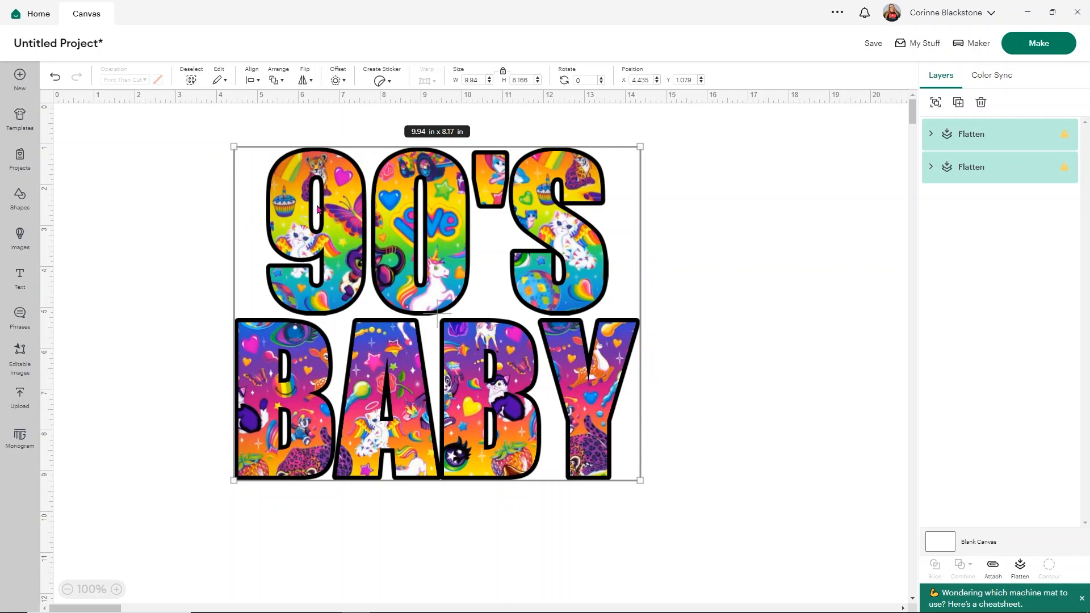
left_click(304, 85)
left_click(312, 104)
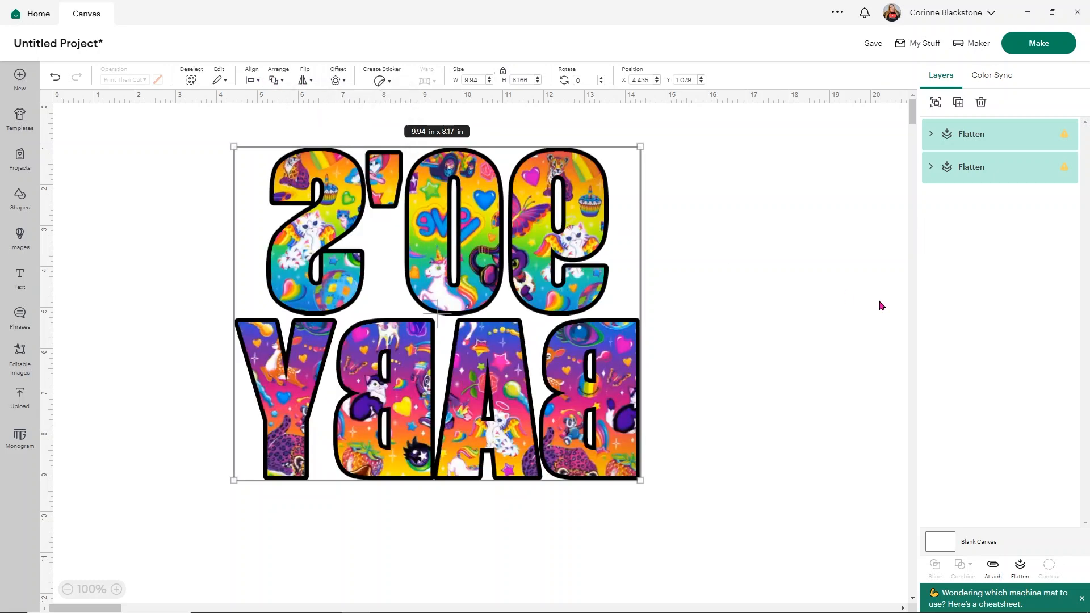
left_click(305, 80)
left_click(311, 102)
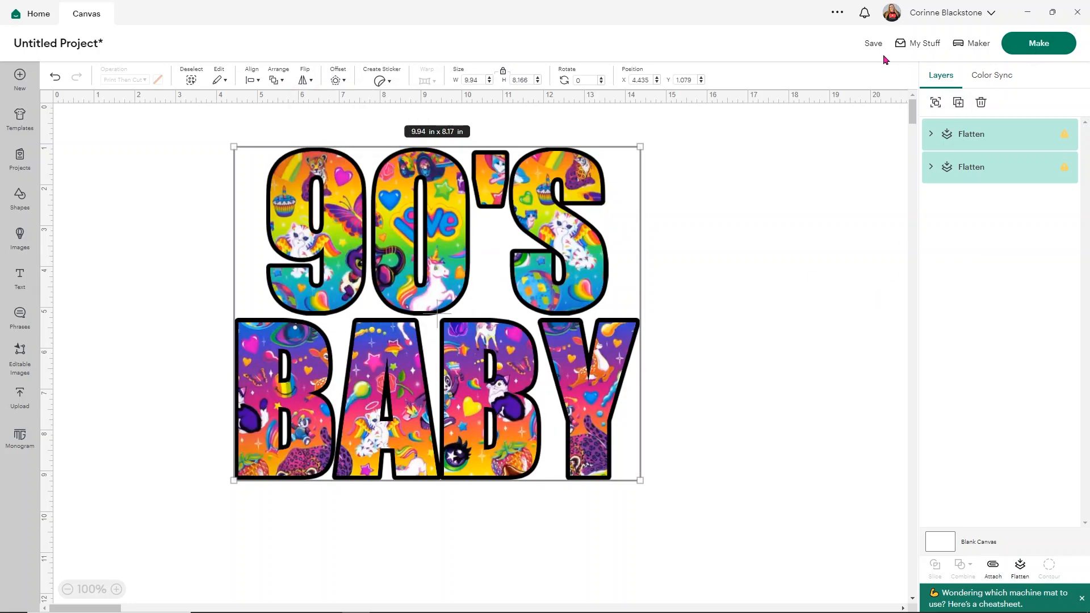
Save the project with the title "90s baby"
key("ctrl+s")
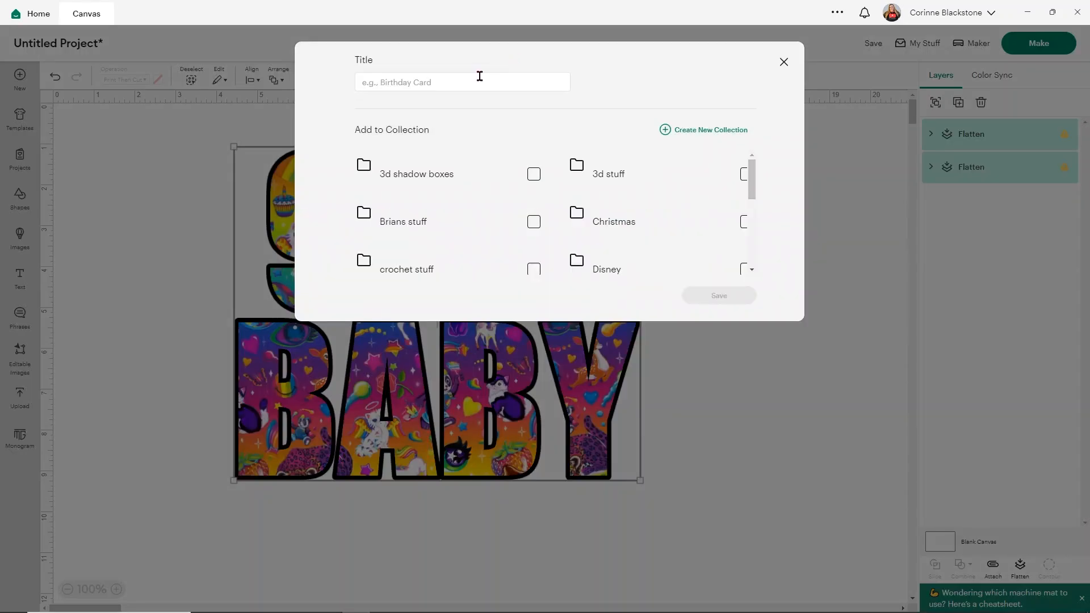
type("90s baby")
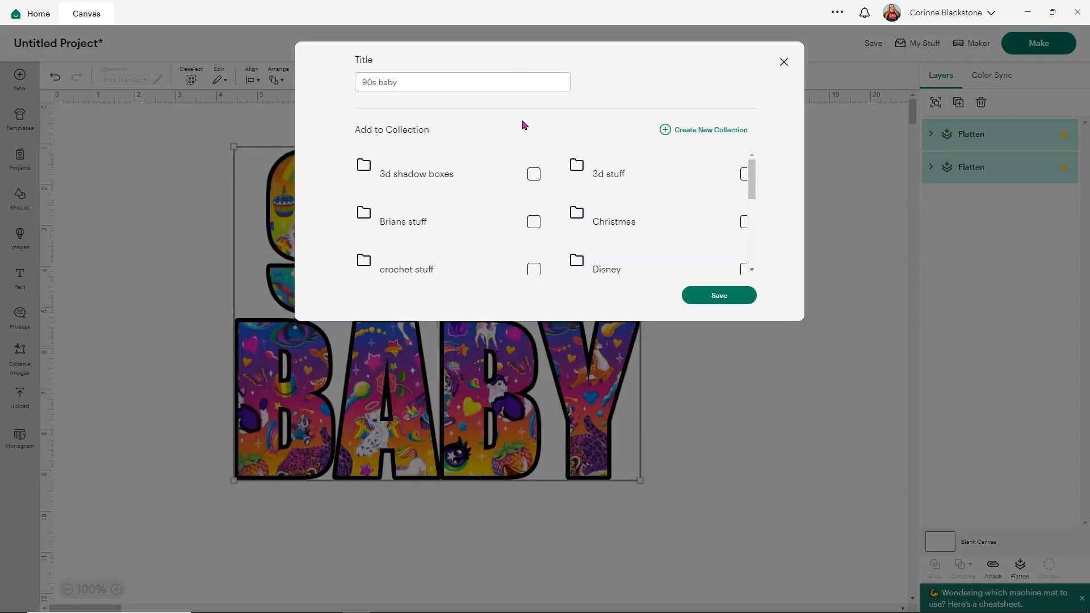
left_click(713, 292)
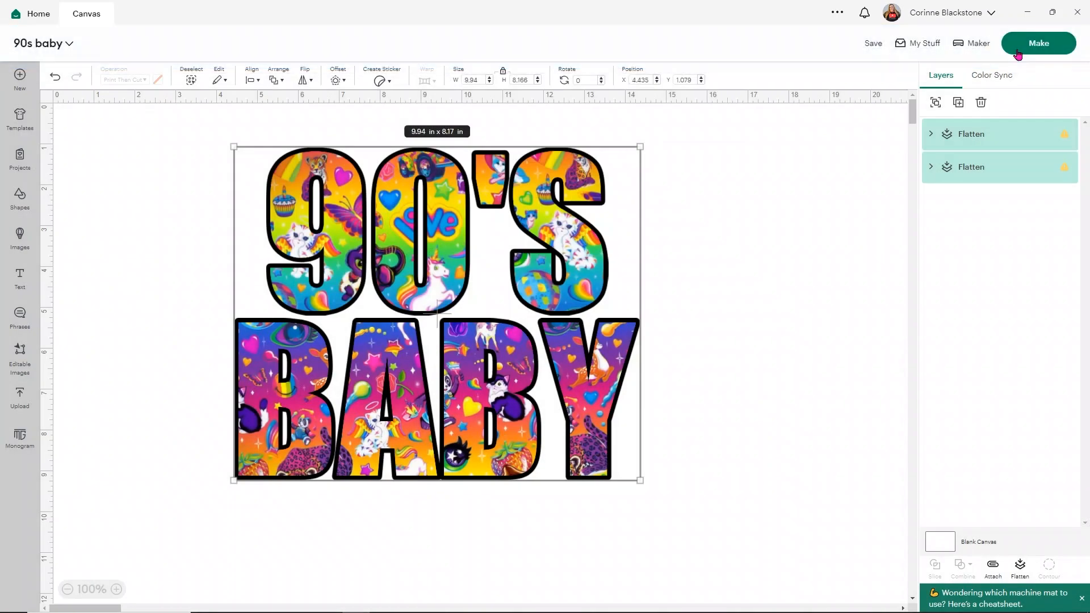
Send the project to mat preparation and preview the 90'S mat
left_click(1019, 51)
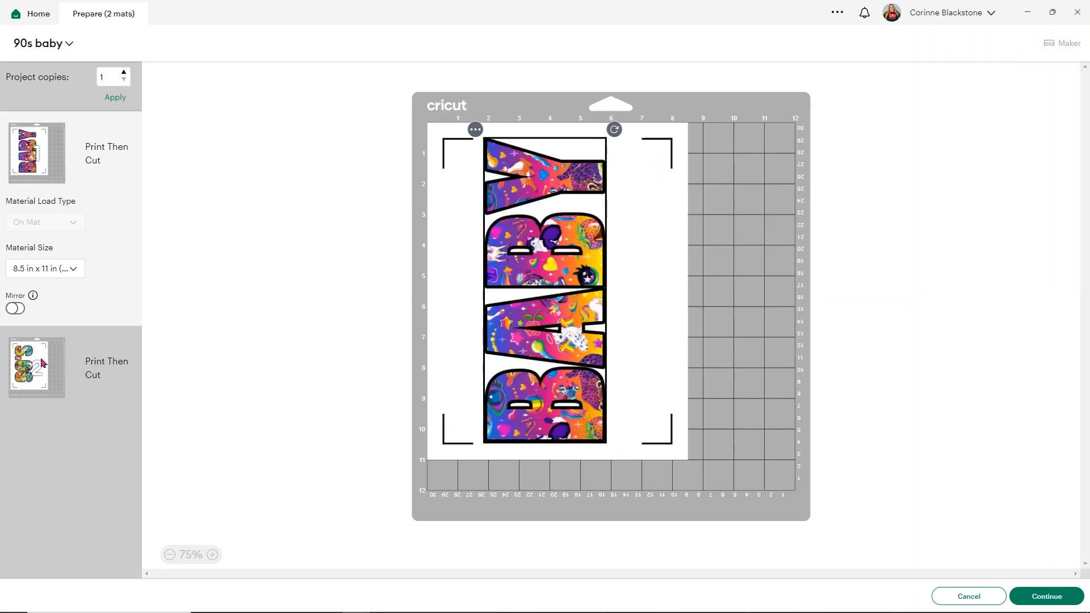
left_click(39, 363)
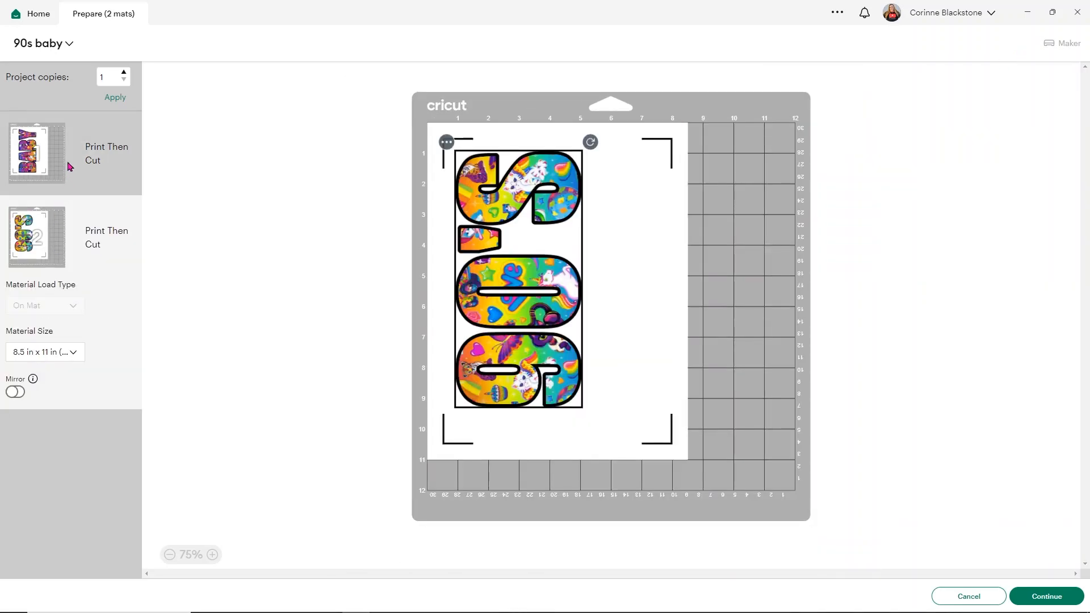
Try mirroring the BABY mat in the preparation view, and turn Mirror off again
left_click(54, 151)
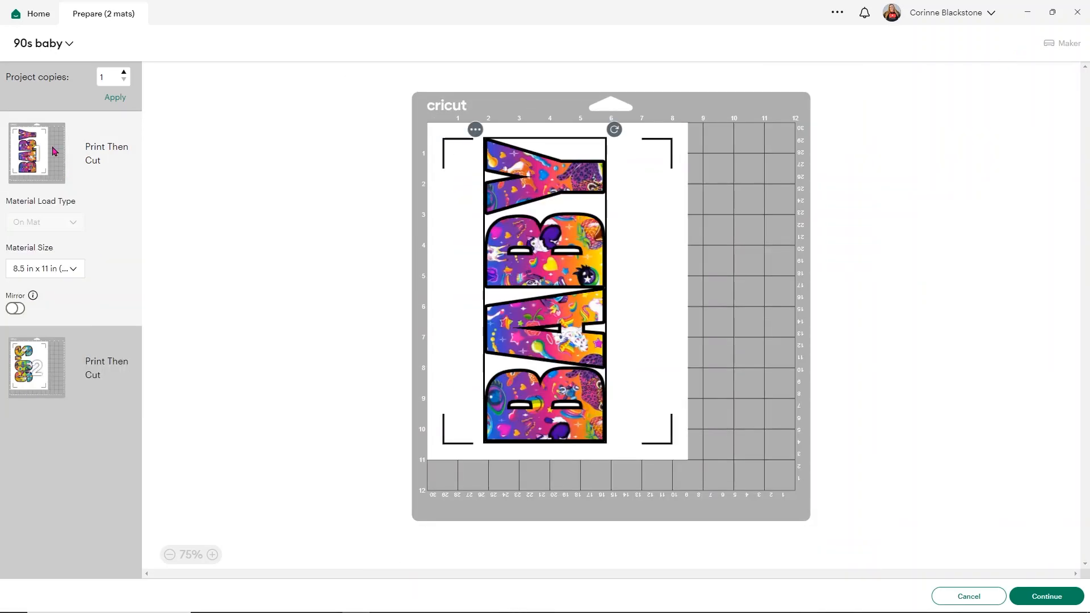
left_click(17, 310)
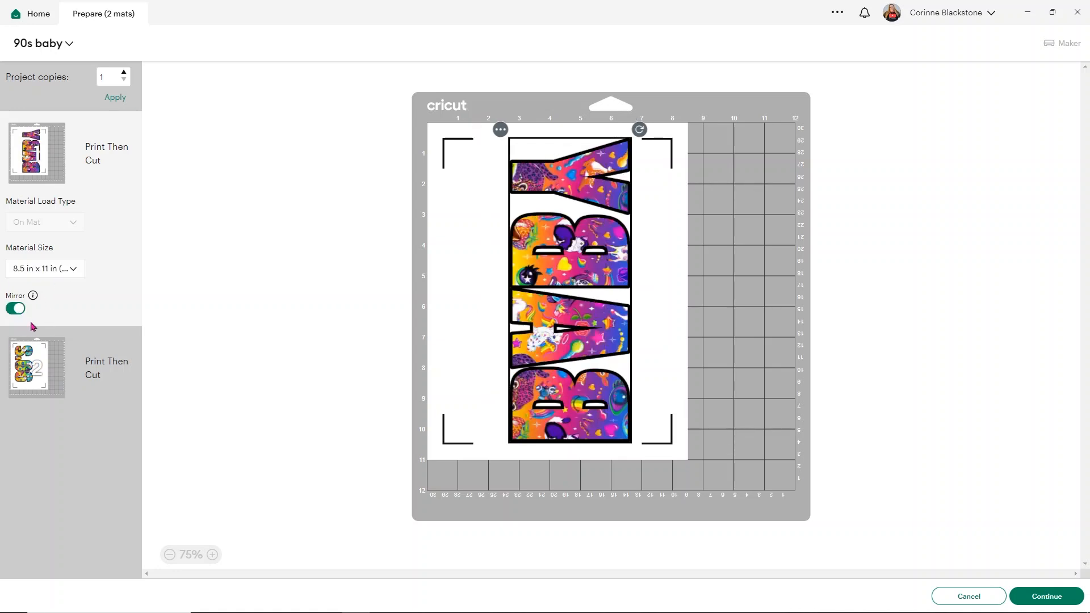
left_click(16, 310)
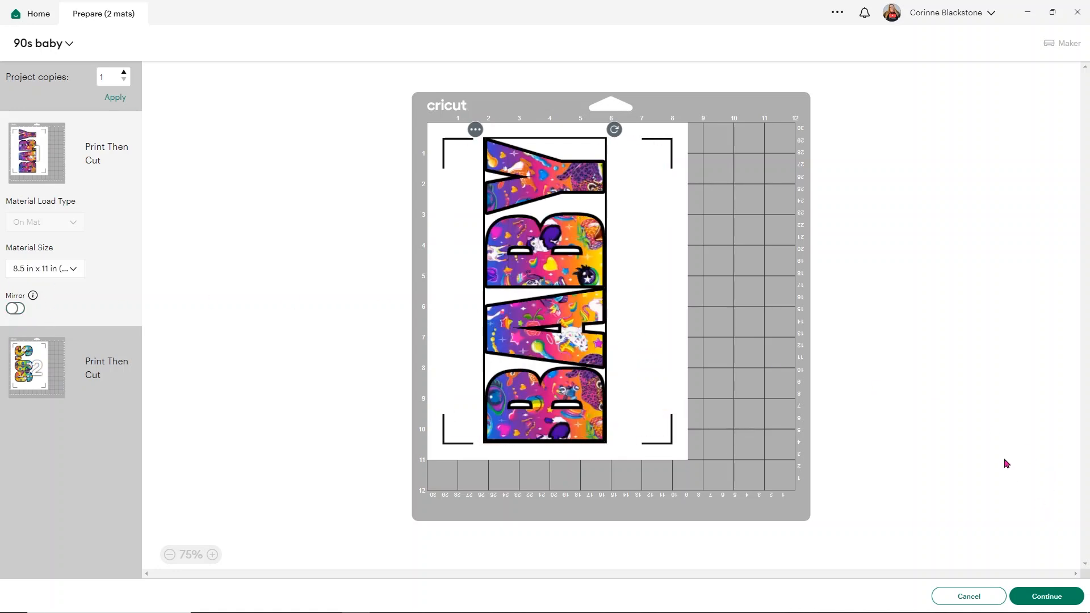
Continue to the make stage and send the BABY mat to print through the system dialog
left_click(1067, 594)
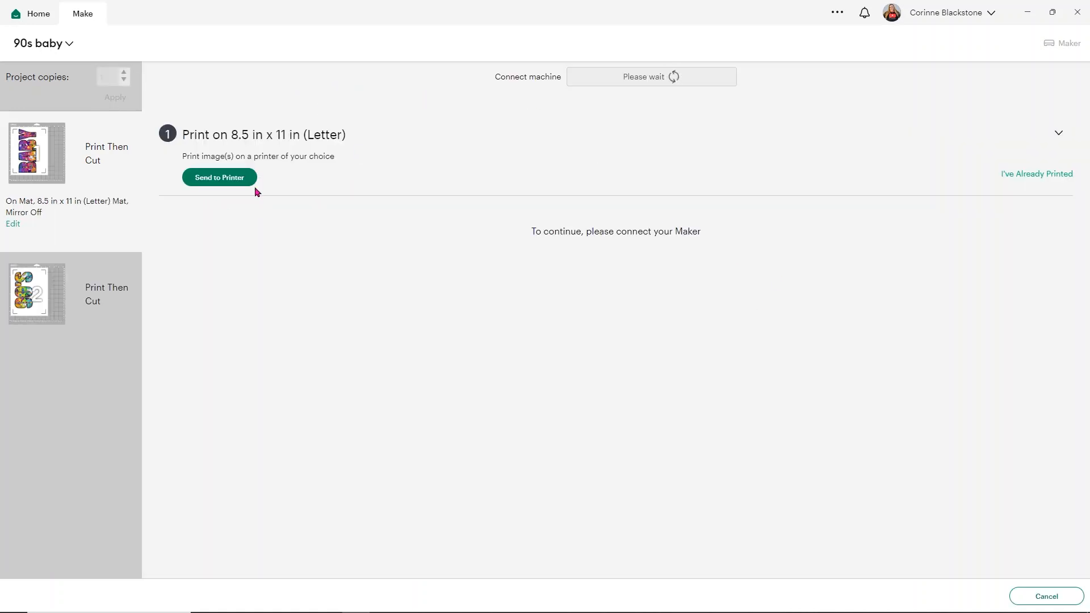
left_click(222, 179)
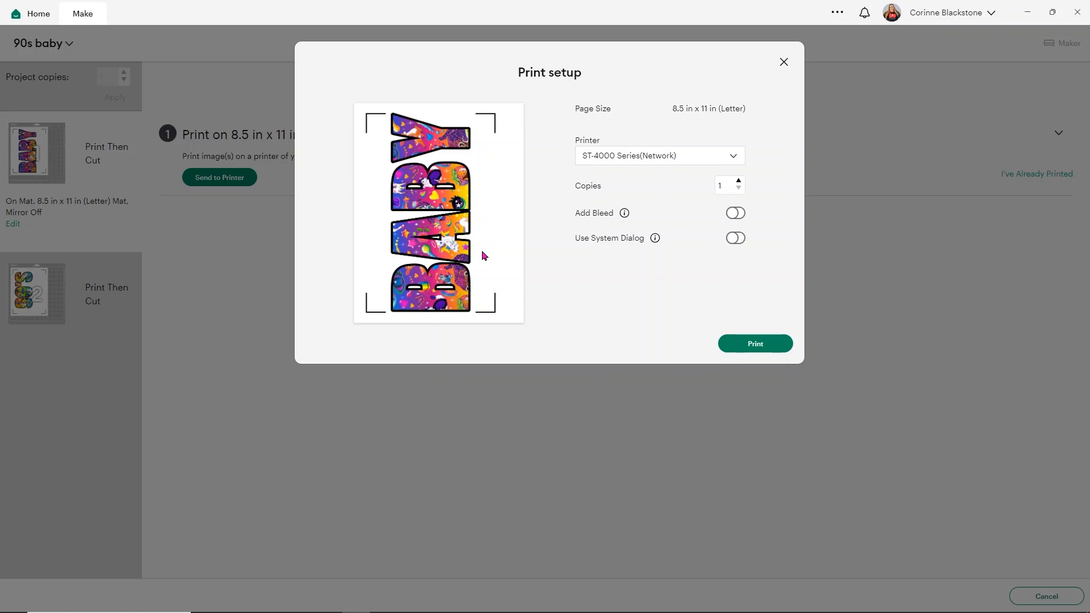
left_click(741, 240)
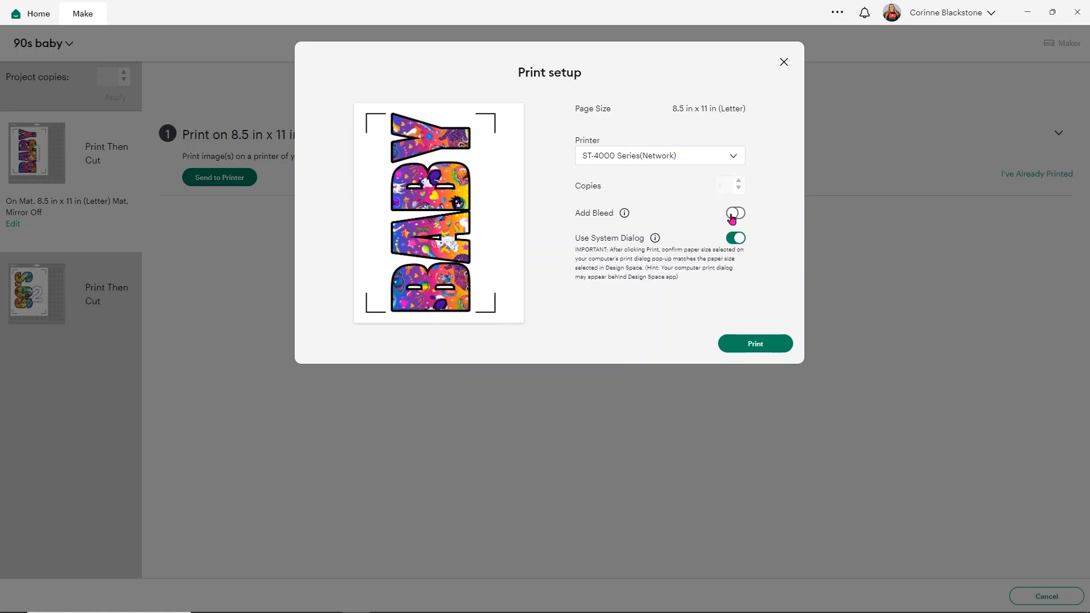
left_click(779, 343)
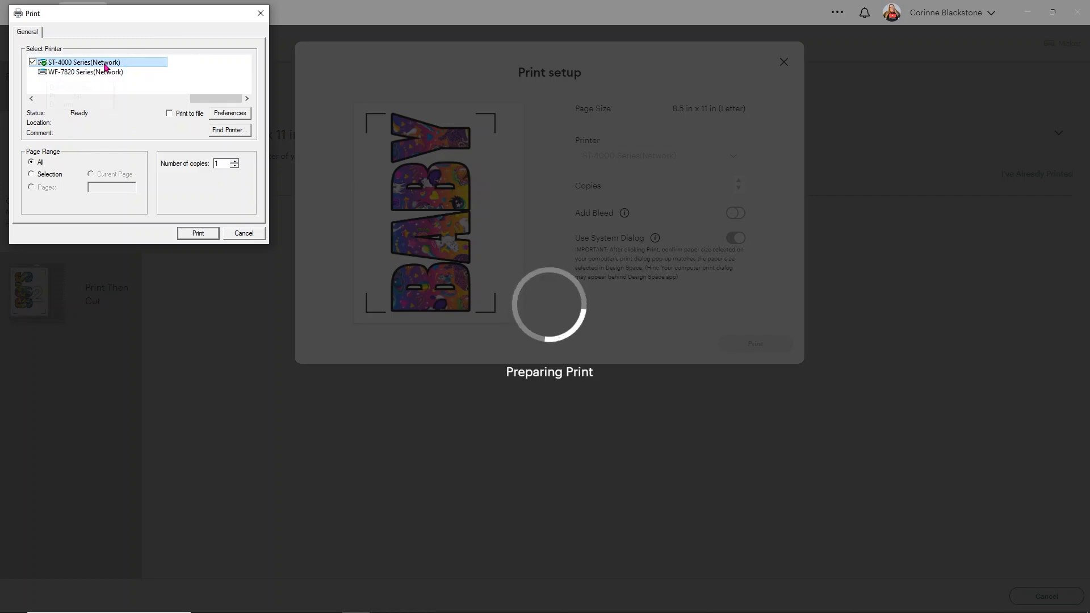
Set the ST-4000 printer's paper type to Premium Presentation Paper Matte and quality to High for the BABY page
left_click(221, 117)
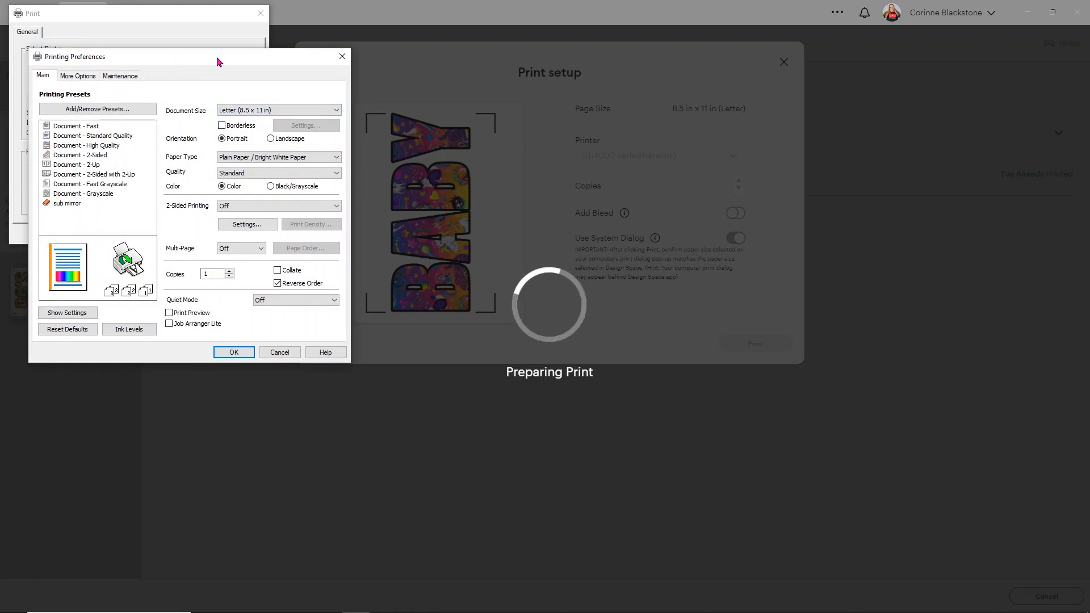
left_click(222, 160)
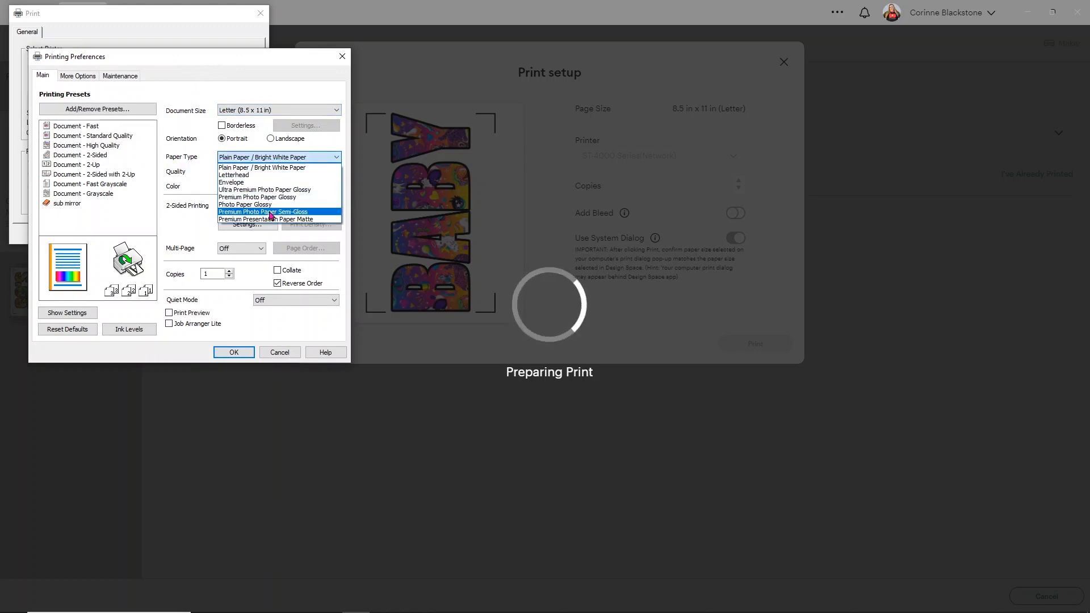
left_click(272, 220)
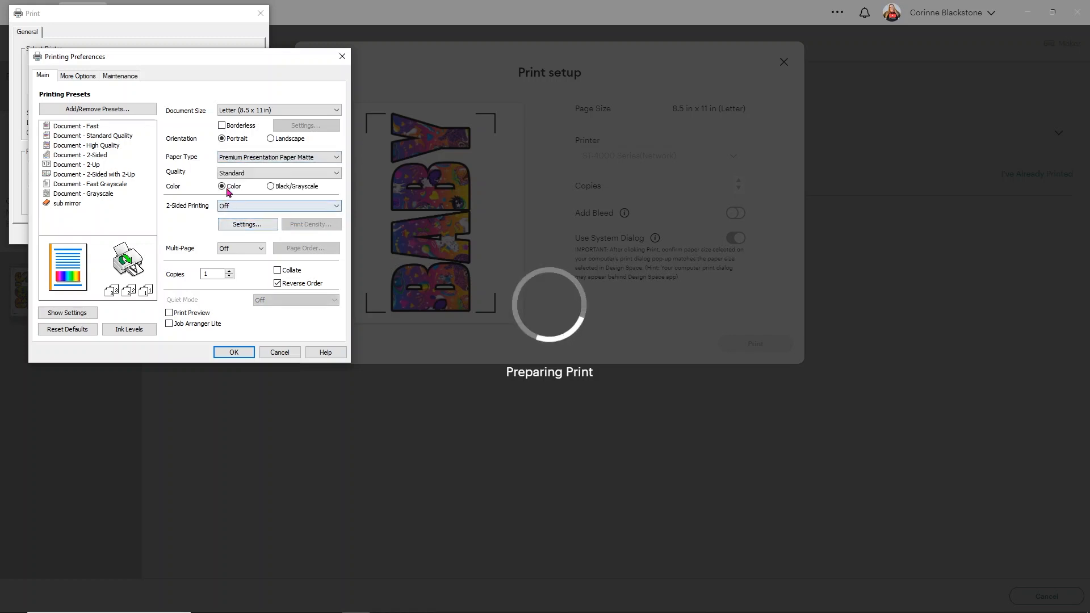
left_click(241, 174)
left_click(246, 193)
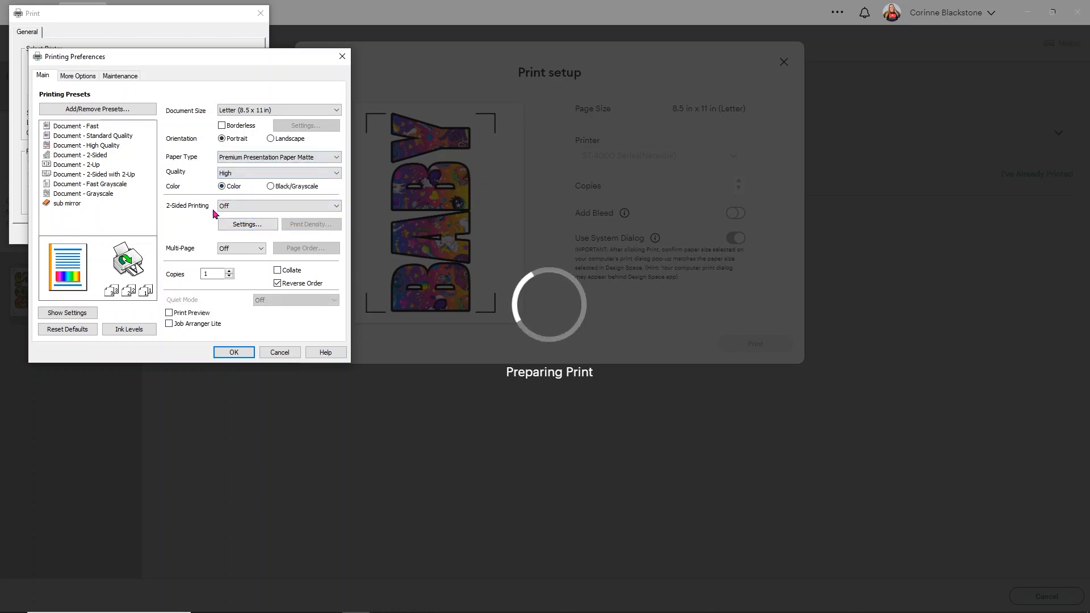
Enable Mirror Image with High Speed off in the printer preferences, and print the BABY page
left_click(74, 76)
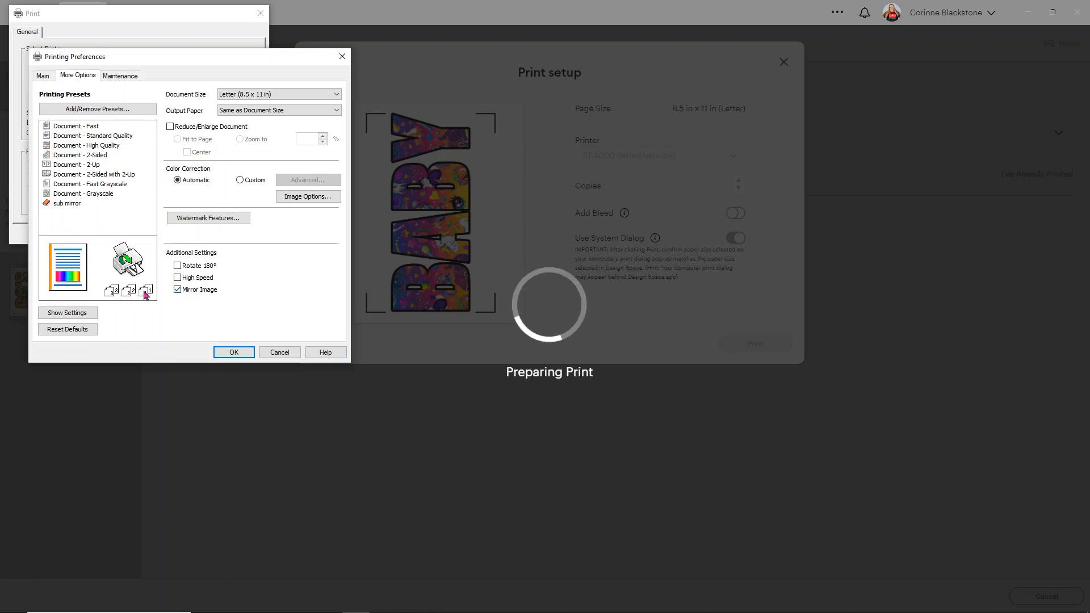
left_click(233, 352)
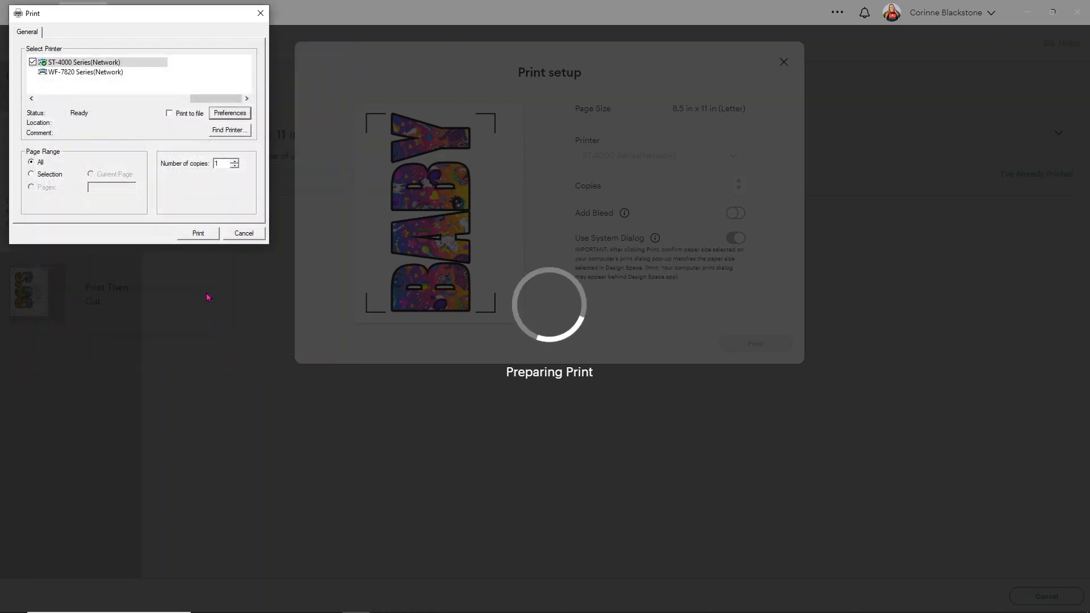
left_click(198, 235)
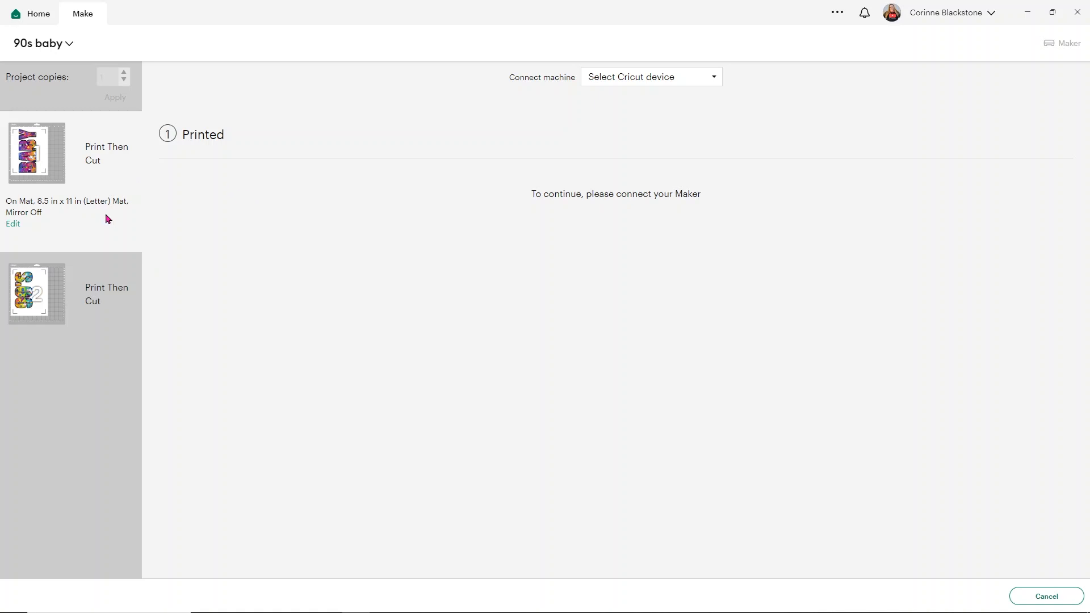
Select the 90'S mat and send it to print through the system dialog
left_click(86, 306)
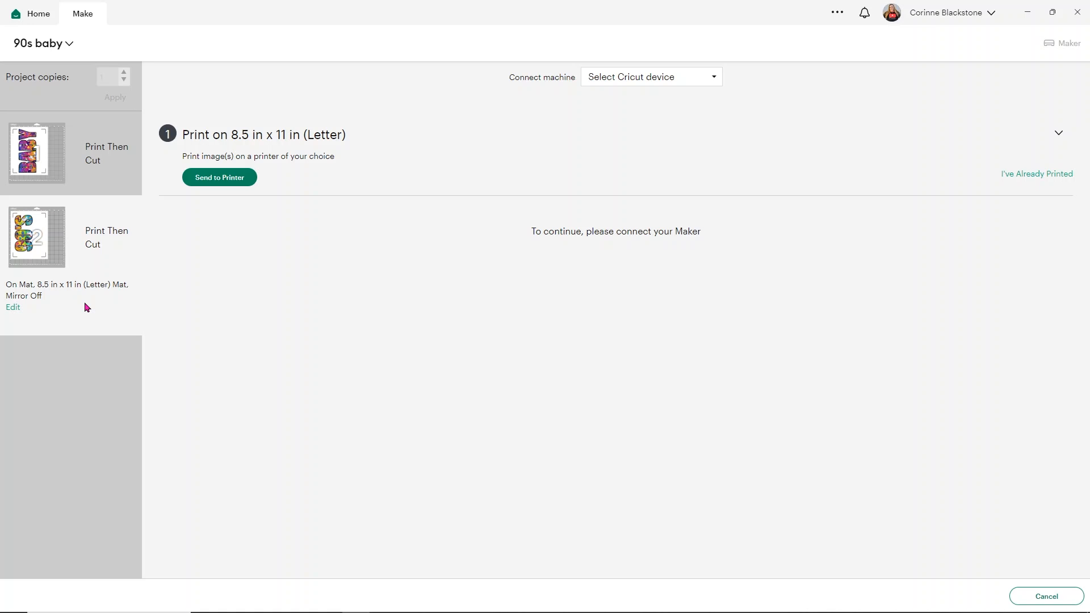
left_click(228, 178)
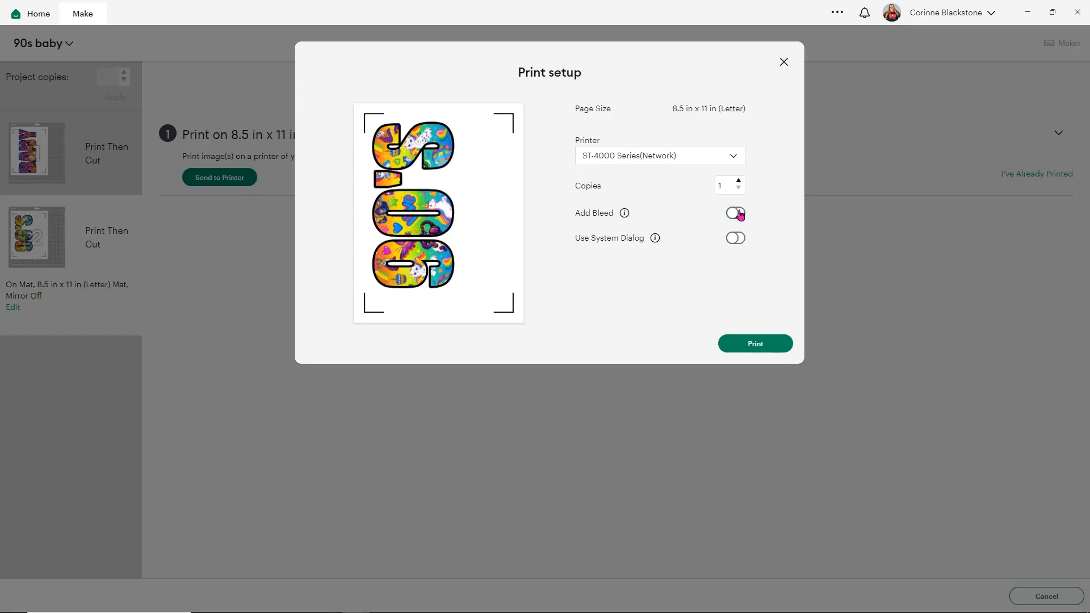
left_click(734, 238)
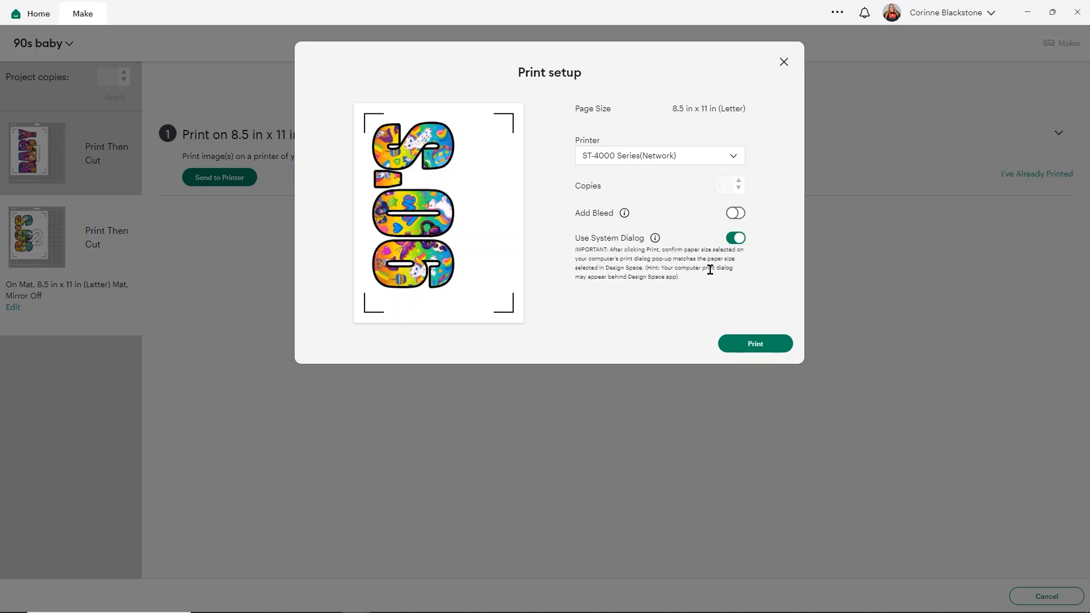
left_click(741, 340)
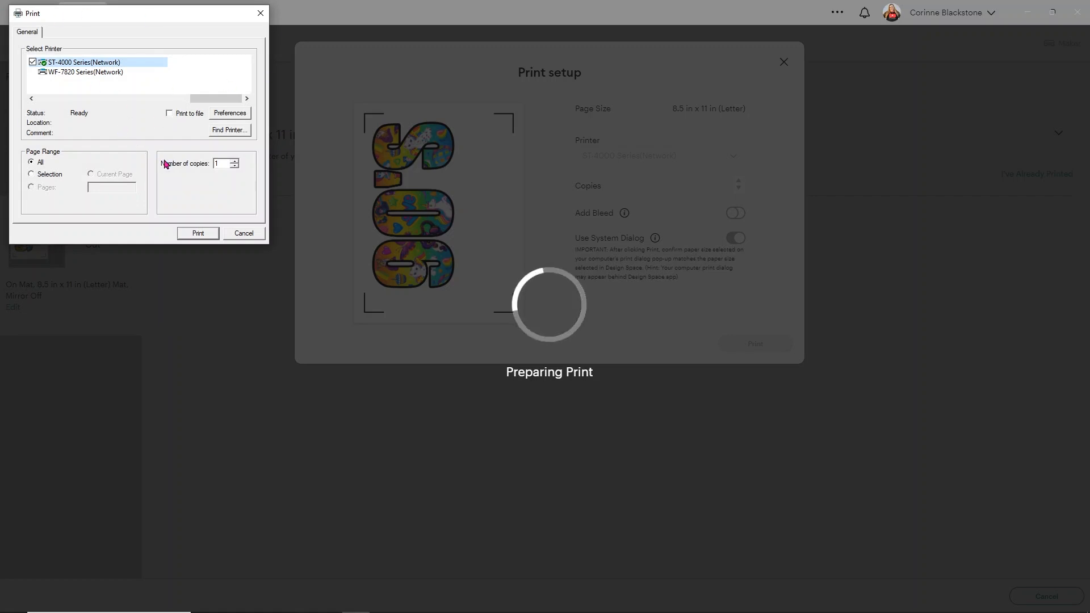
Set the paper type to Premium Presentation Paper Matte and quality to High for the 90'S page
left_click(229, 113)
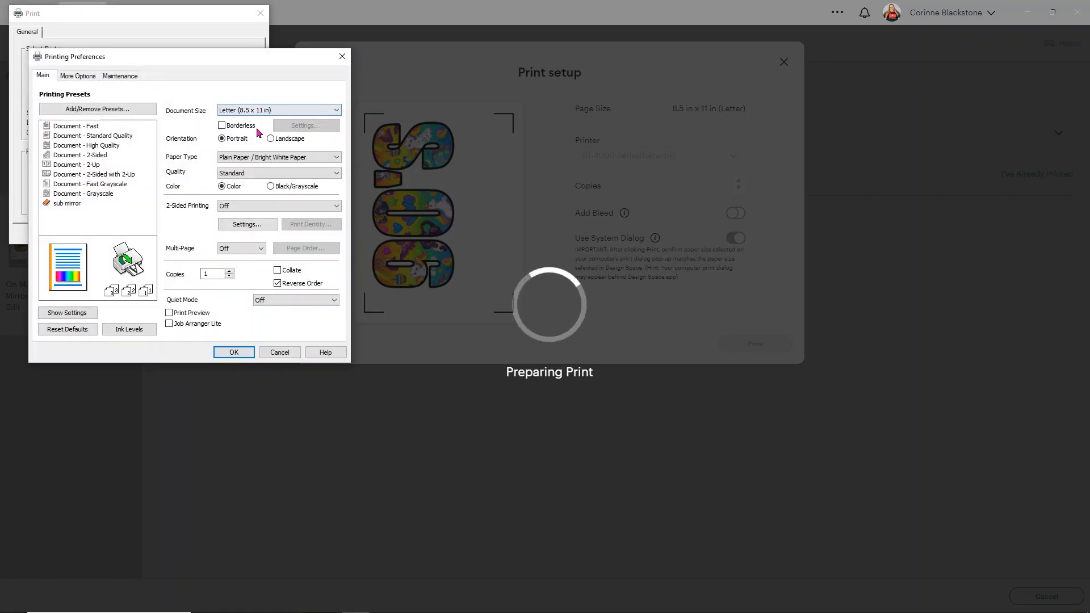
left_click(263, 156)
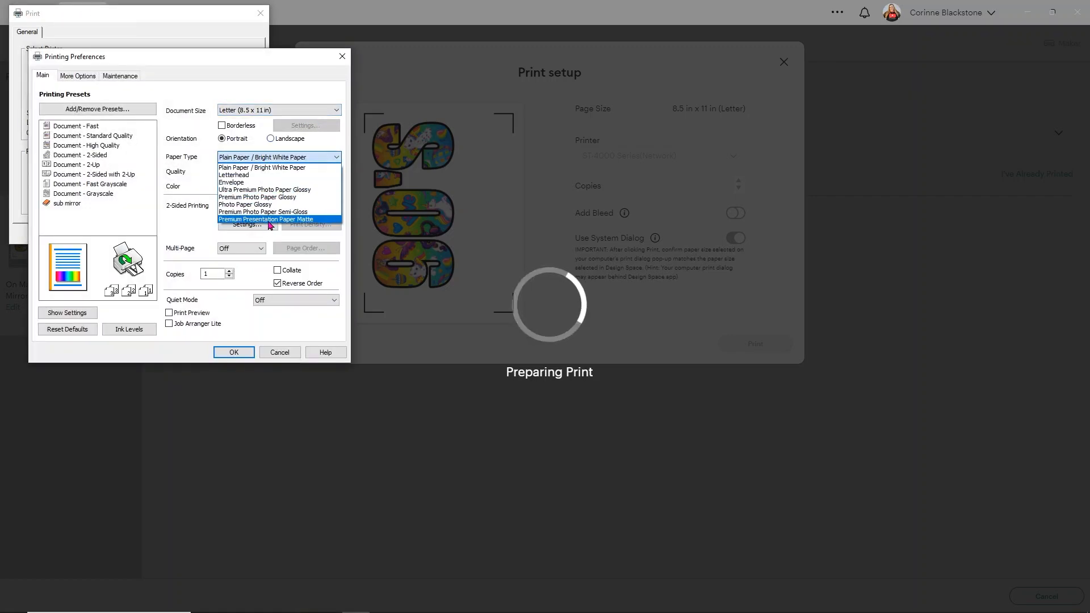
left_click(272, 221)
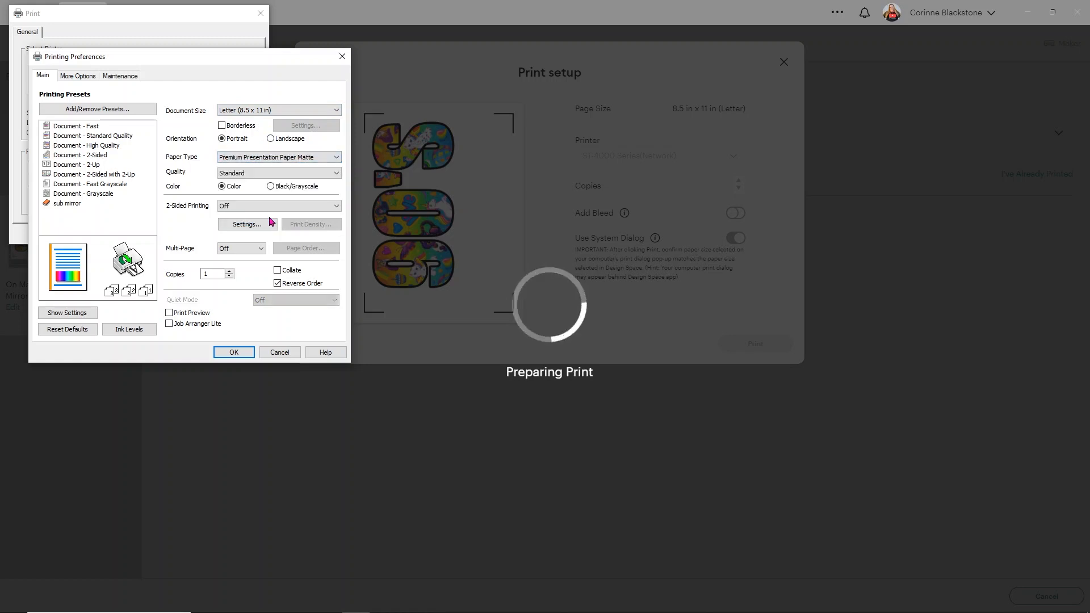
left_click(244, 177)
left_click(237, 193)
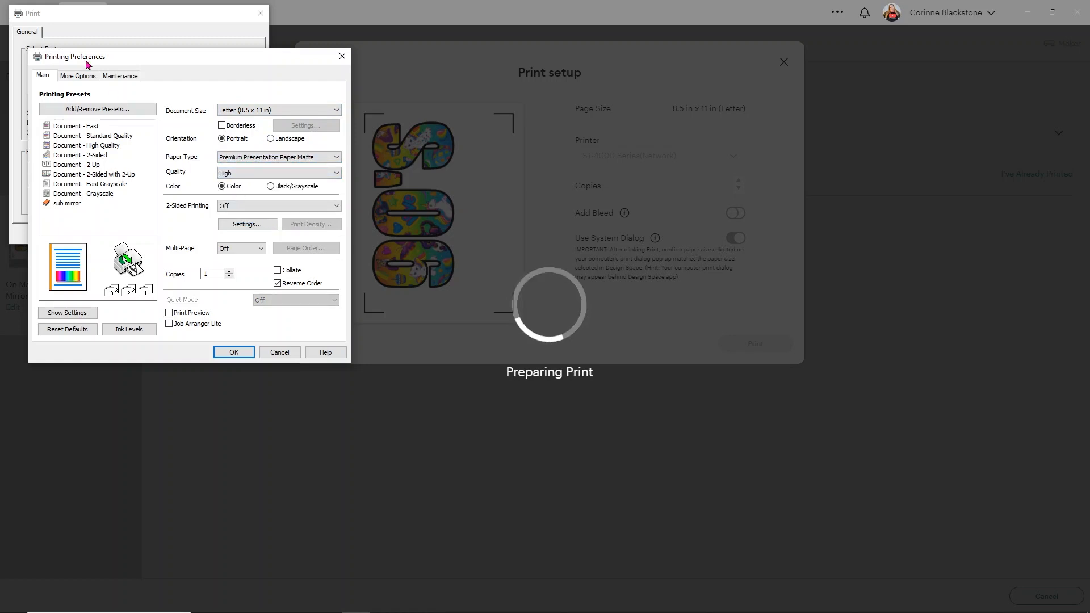
Go through the additional printer settings for the 90'S page, accept the preferences, and print it
left_click(83, 80)
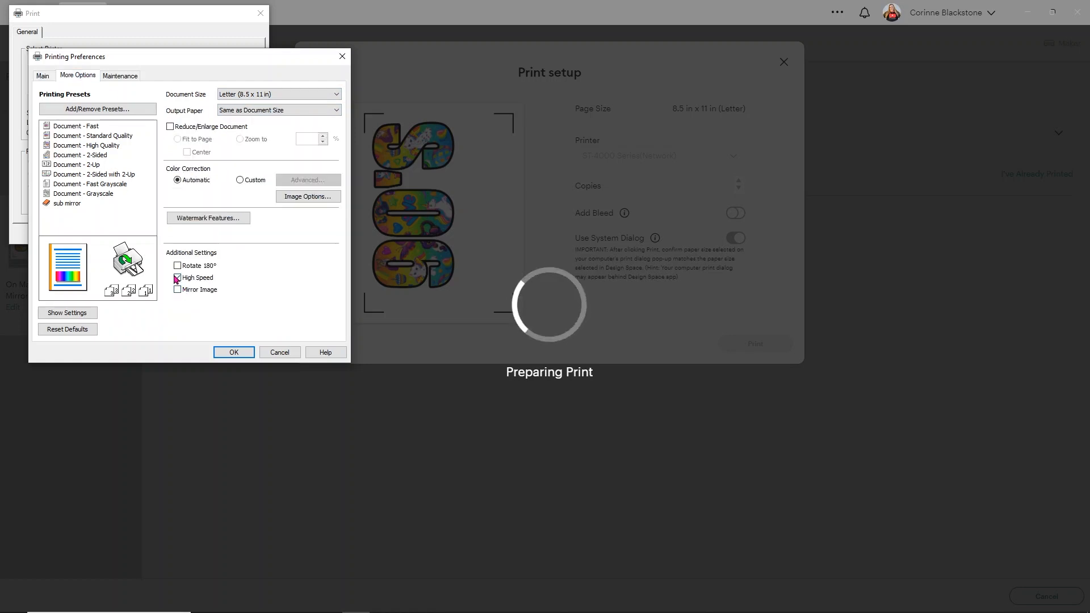
left_click(234, 352)
left_click(197, 233)
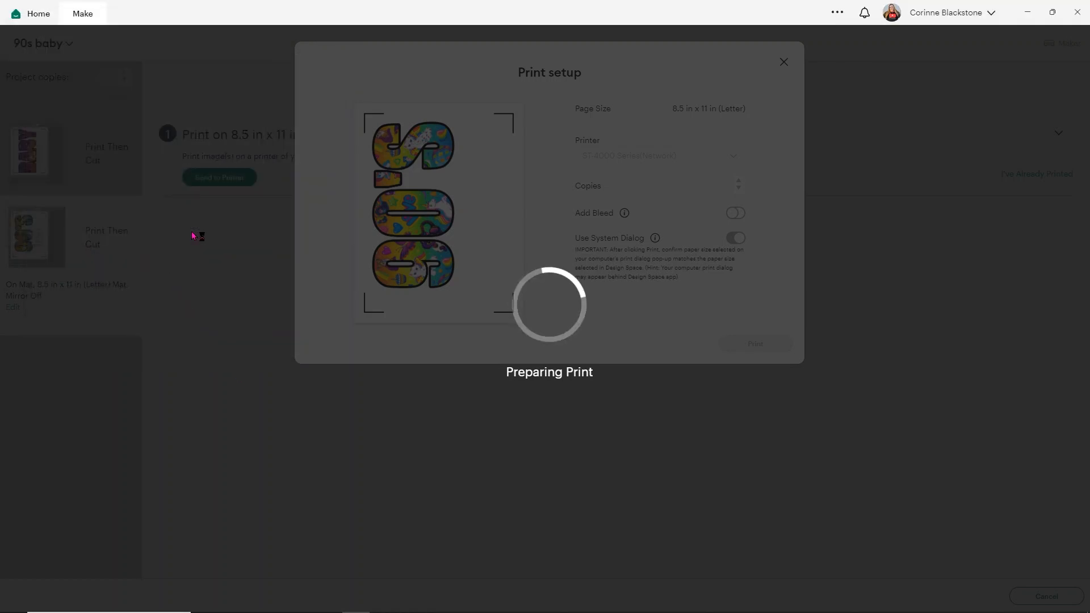